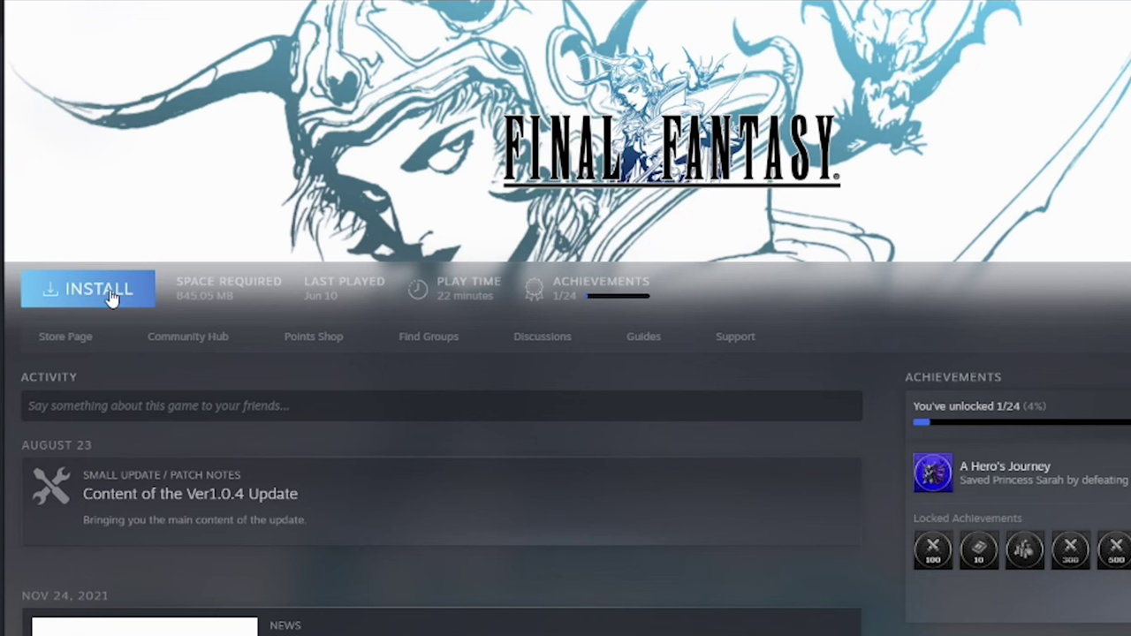
Install Final Fantasy from its Steam library page.
{"action": "left_click", "coordinate": [112, 298]}
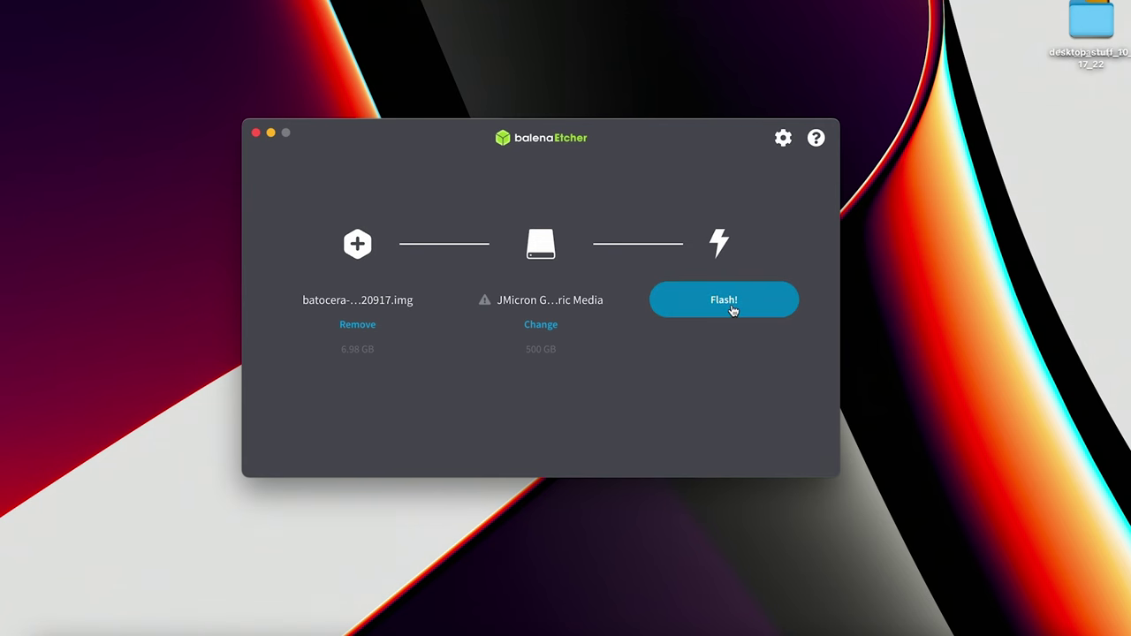
Switch to balenaEtcher, flash the batocera image onto the 500 GB JMicron Generic Media drive and confirm erasing the large drive.
{"action": "left_click", "coordinate": [730, 306]}
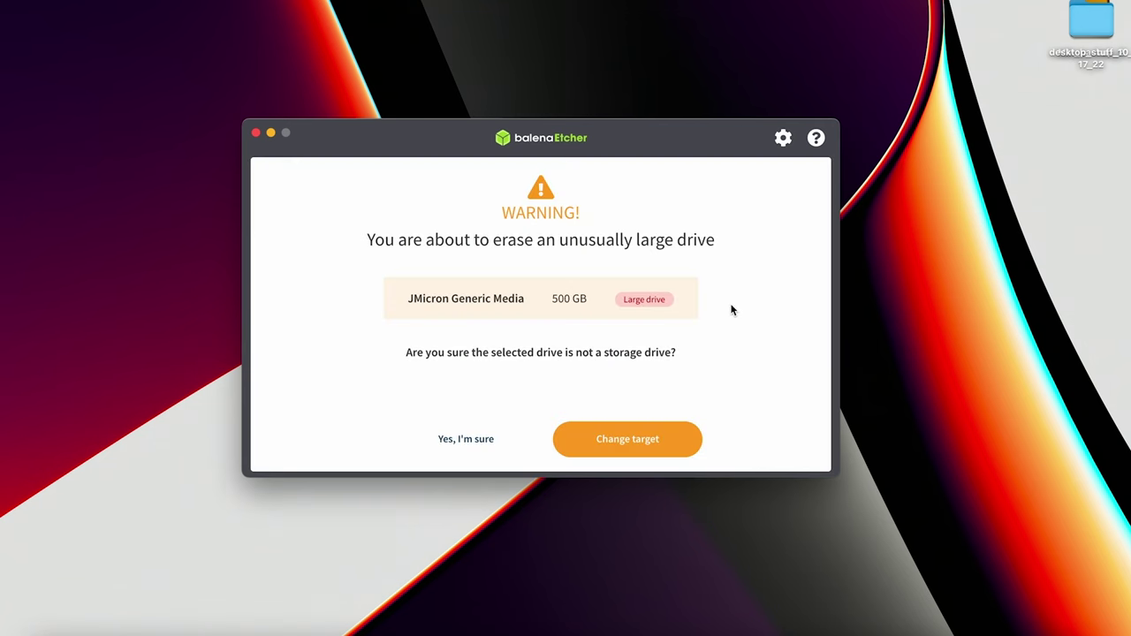
{"action": "left_click", "coordinate": [468, 440]}
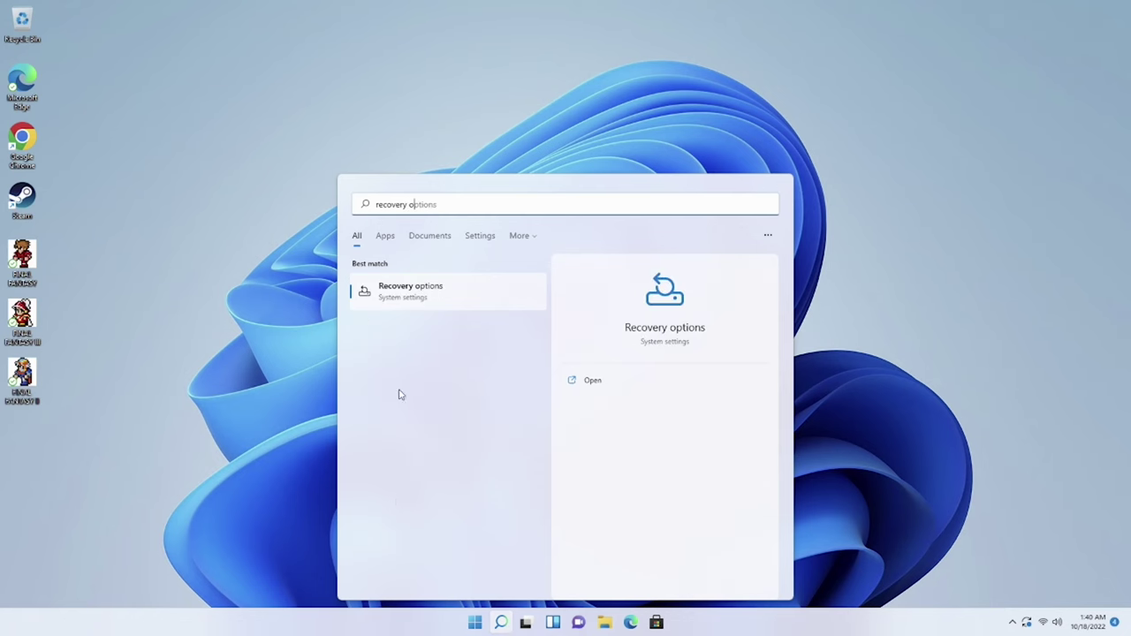
Restart Windows into advanced startup from the recovery options and select UEFI:Removable Device as the device to use.
{"action": "left_click", "coordinate": [408, 301]}
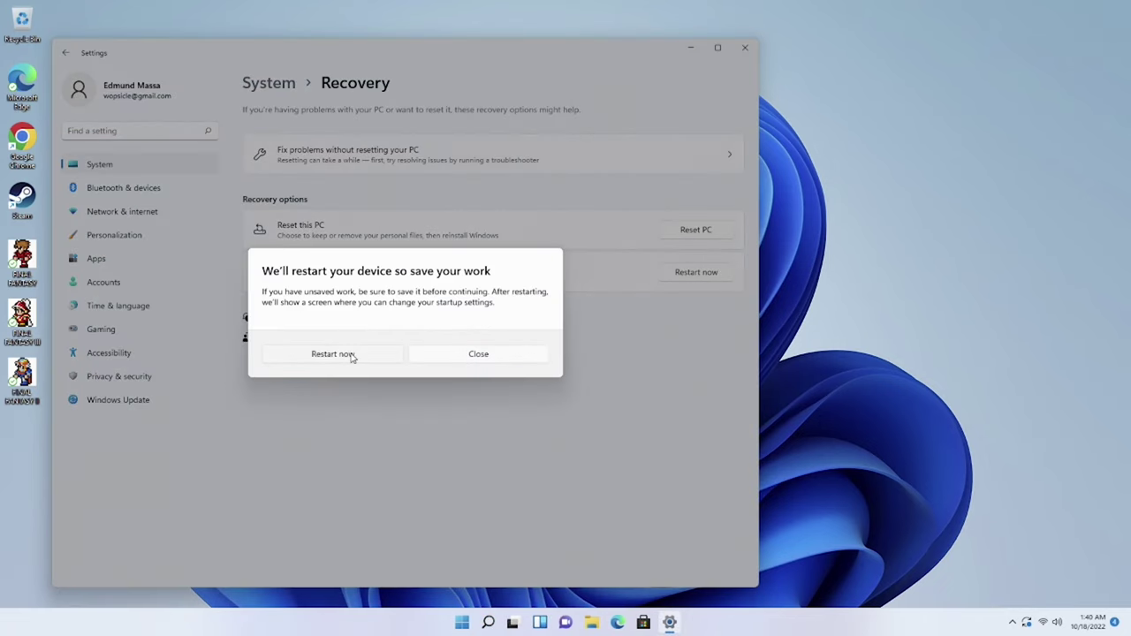
{"action": "left_click", "coordinate": [333, 353]}
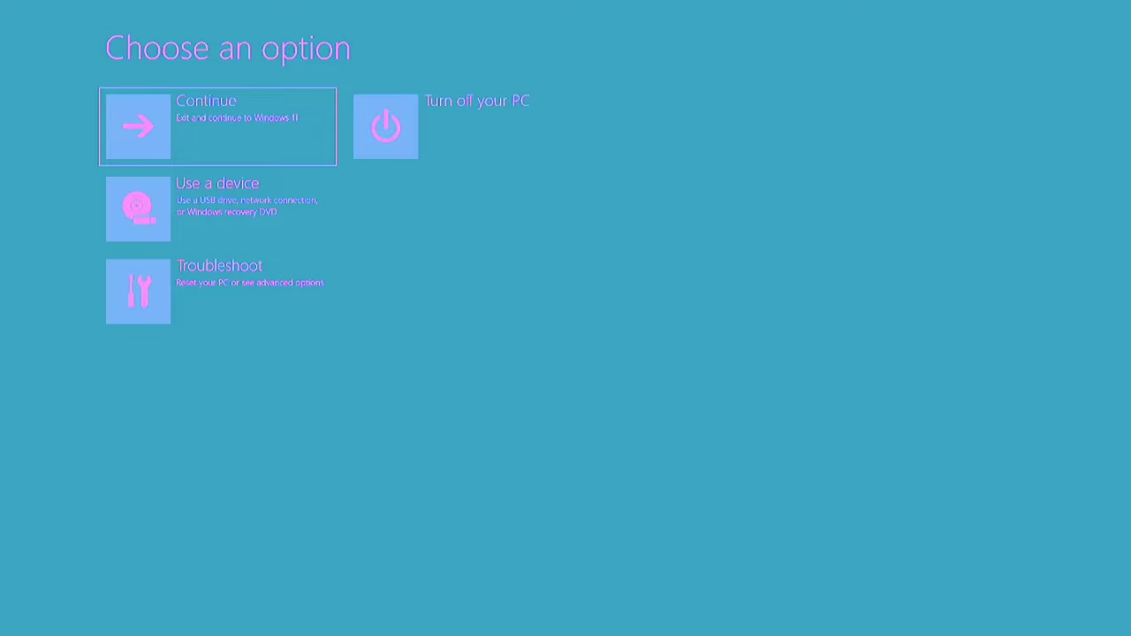
{"action": "key", "text": "Down"}
{"action": "key", "text": "Return"}
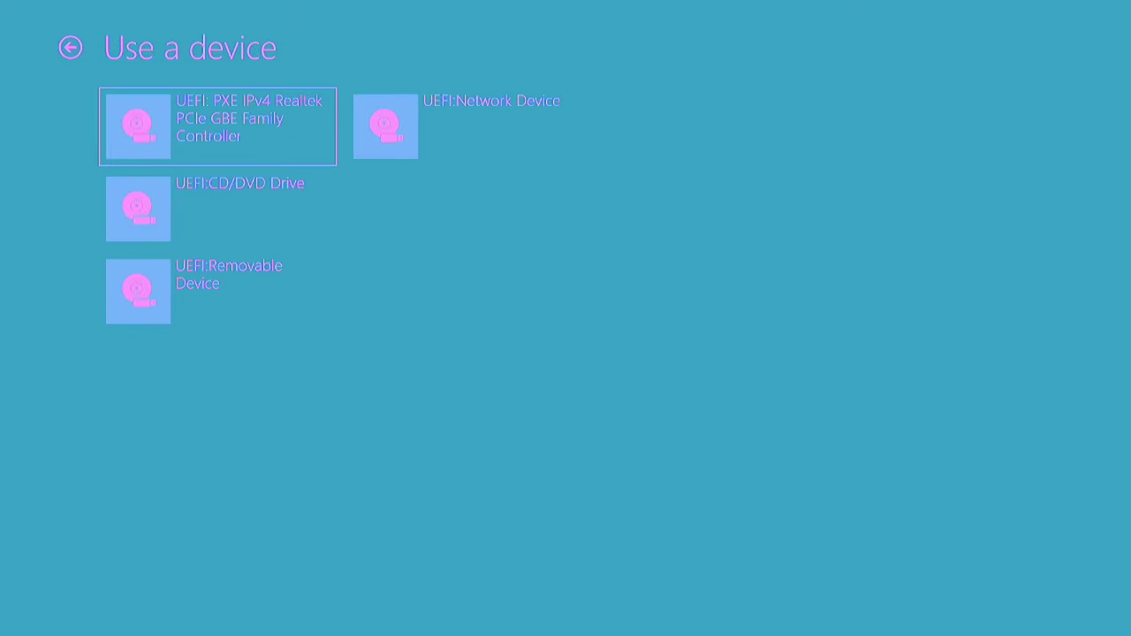
{"action": "key", "text": "Down"}
{"action": "key", "text": "Down"}
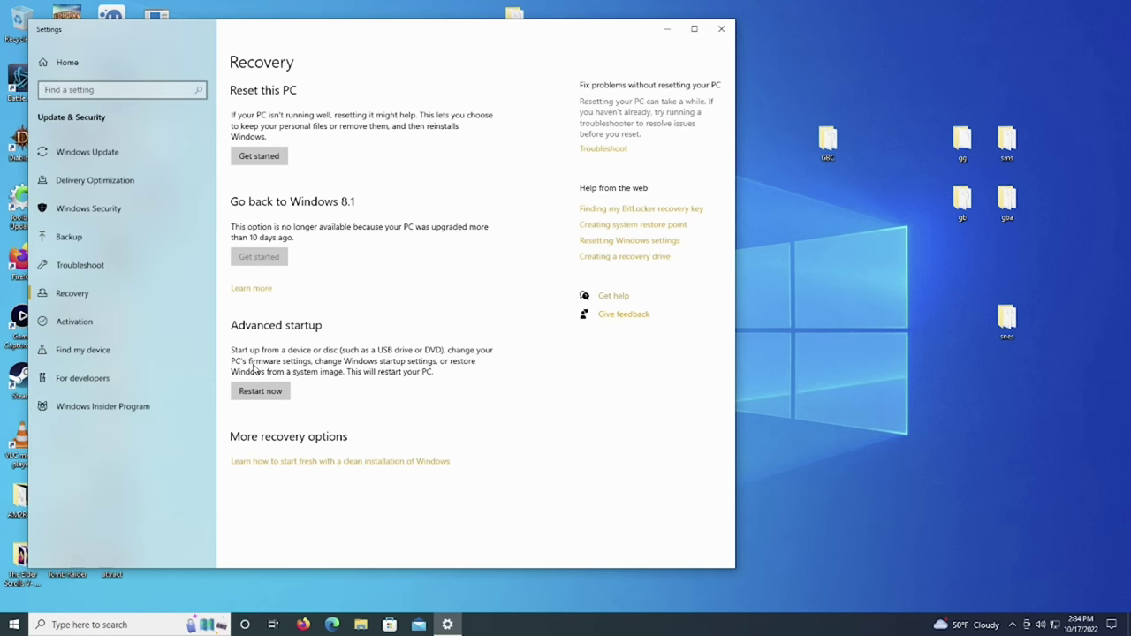
Restart the Windows 10 PC into advanced startup and choose to start it from a device.
{"action": "left_click", "coordinate": [268, 390]}
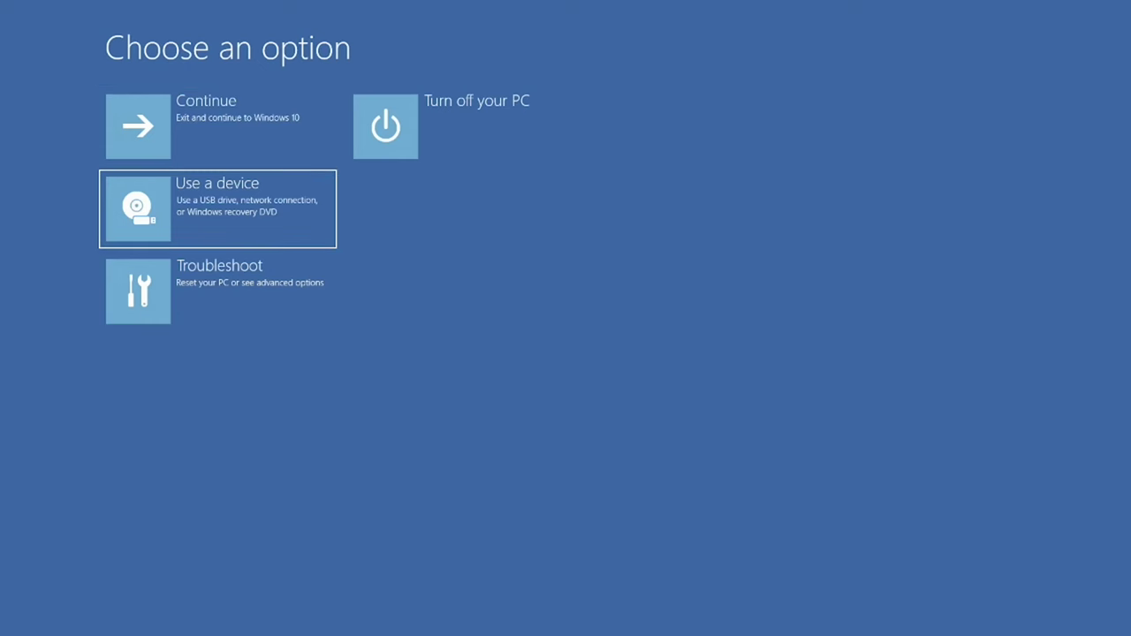
{"action": "key", "text": "Return"}
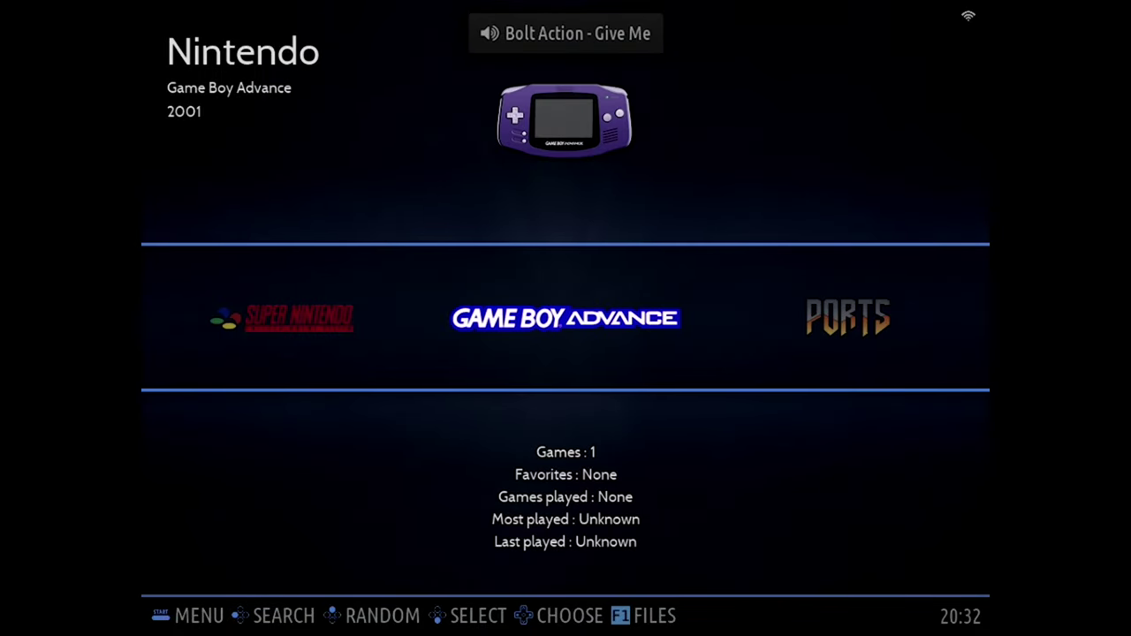
Set Batocera's update type to Beta in Updates & Downloads and start the software update.
{"action": "key", "text": "Return"}
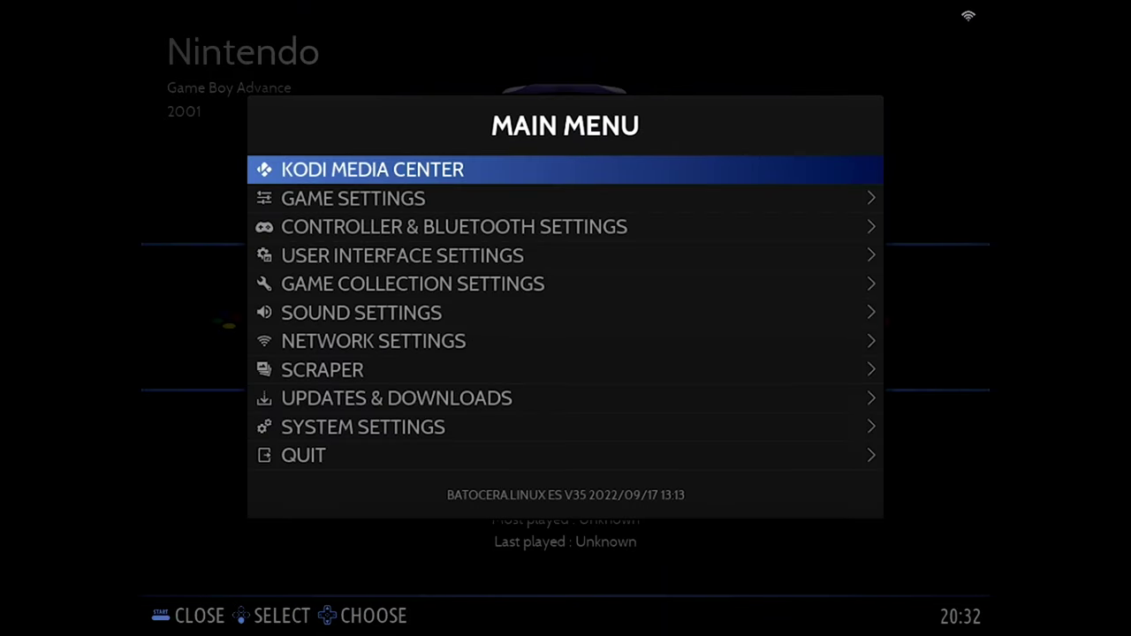
{"action": "key", "text": "Down"}
{"action": "key", "text": "Down"}
{"action": "key", "text": "Down"}
{"action": "key", "text": "Down"}
{"action": "key", "text": "Down"}
{"action": "key", "text": "Down"}
{"action": "key", "text": "Down"}
{"action": "key", "text": "Down"}
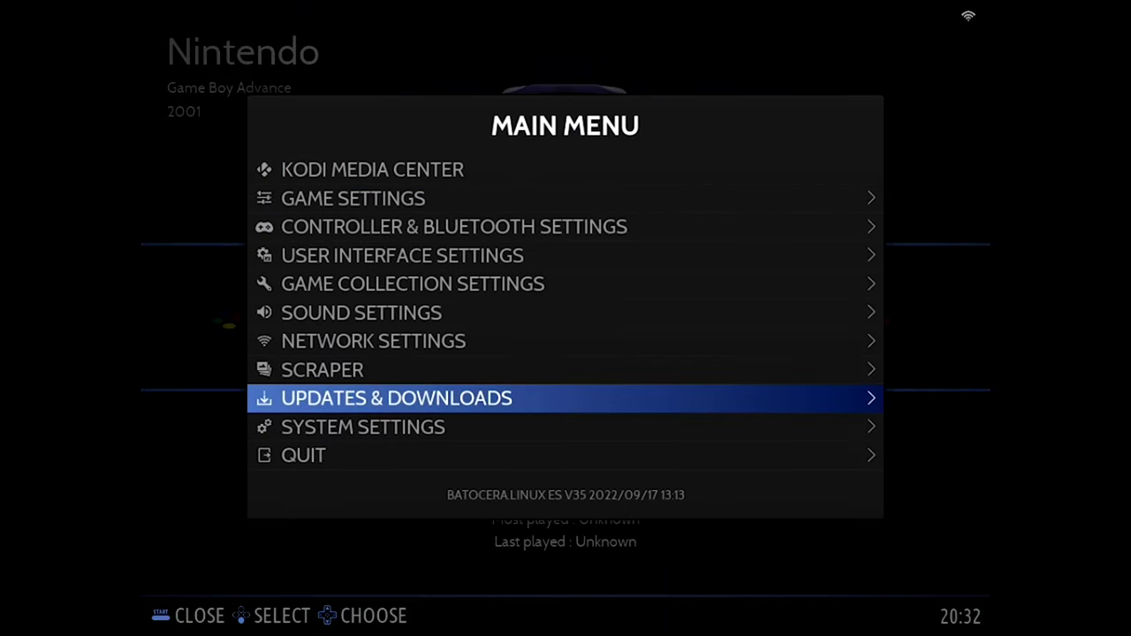
{"action": "key", "text": "Return"}
{"action": "key", "text": "Down"}
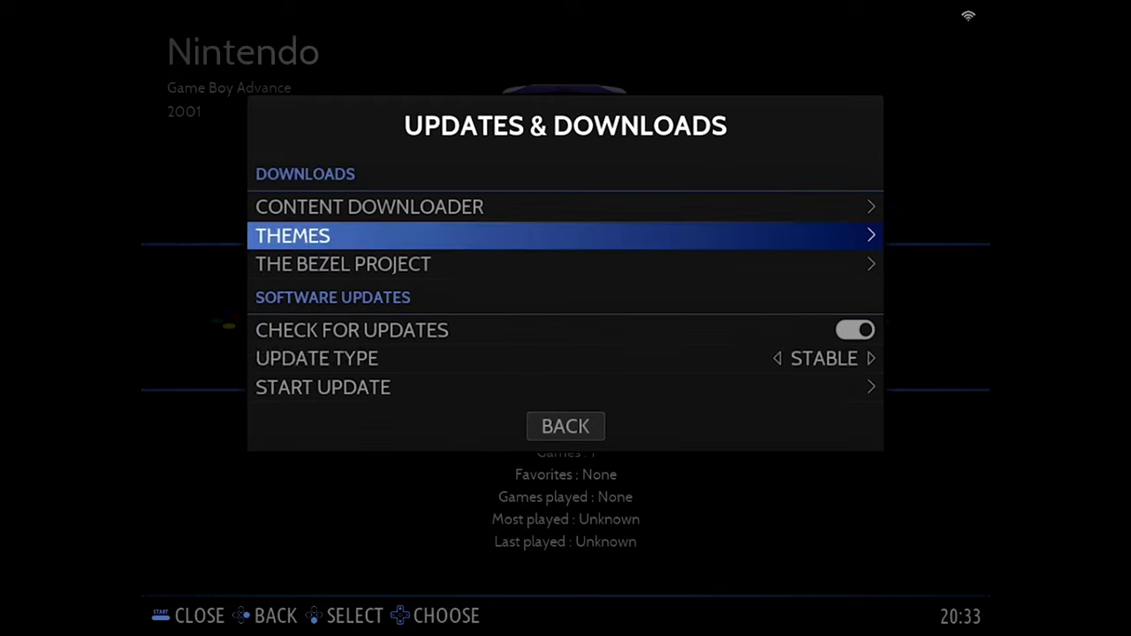
{"action": "key", "text": "Down"}
{"action": "key", "text": "Down"}
{"action": "key", "text": "Down"}
{"action": "key", "text": "Right"}
{"action": "key", "text": "Down"}
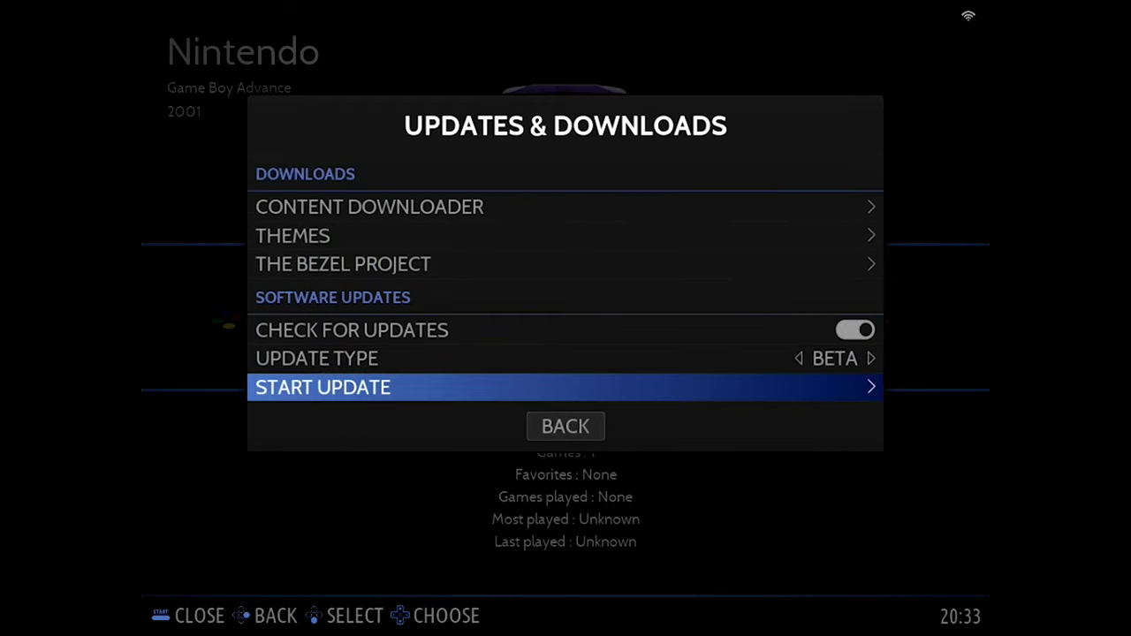
{"action": "key", "text": "Return"}
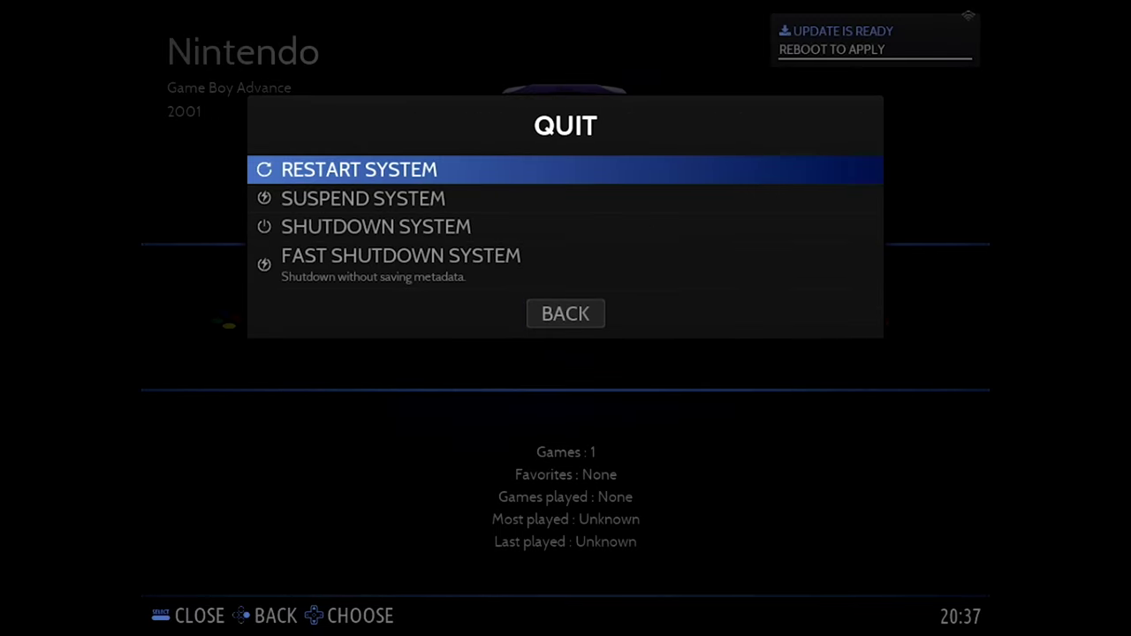
Restart the Batocera system to apply the downloaded update.
{"action": "key", "text": "Escape"}
{"action": "key", "text": "Return"}
{"action": "key", "text": "Return"}
{"action": "key", "text": "Return"}
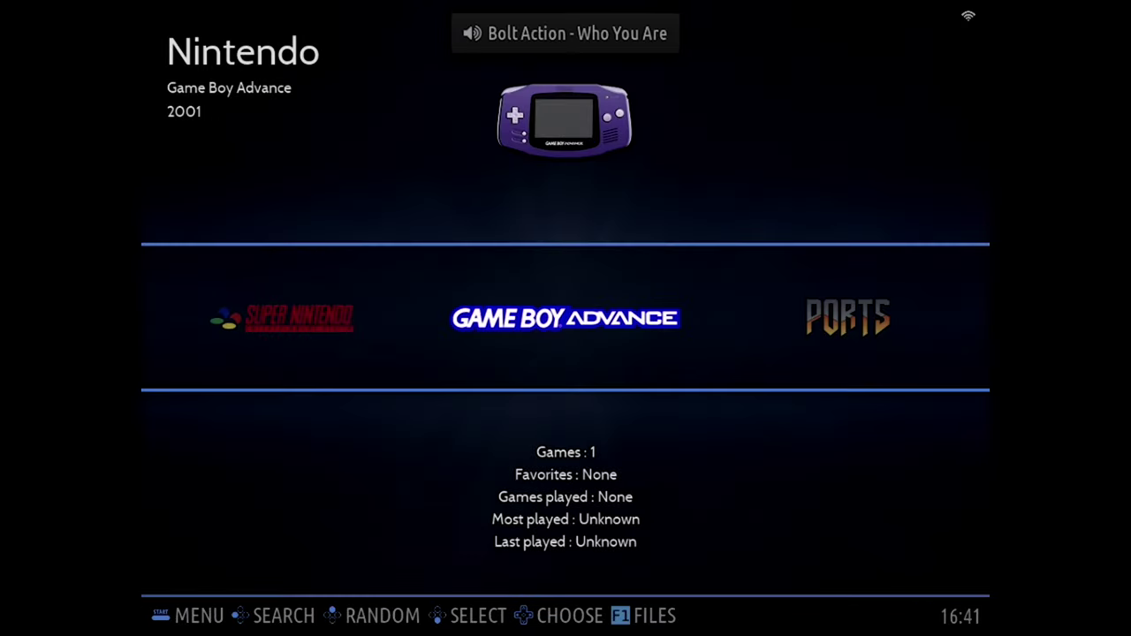
Browse the game systems from Game Boy Advance through All Games and PC Engine around to Ports.
{"action": "key", "text": "Right"}
{"action": "key", "text": "Right"}
{"action": "key", "text": "Right"}
{"action": "key", "text": "Right"}
{"action": "key", "text": "Right"}
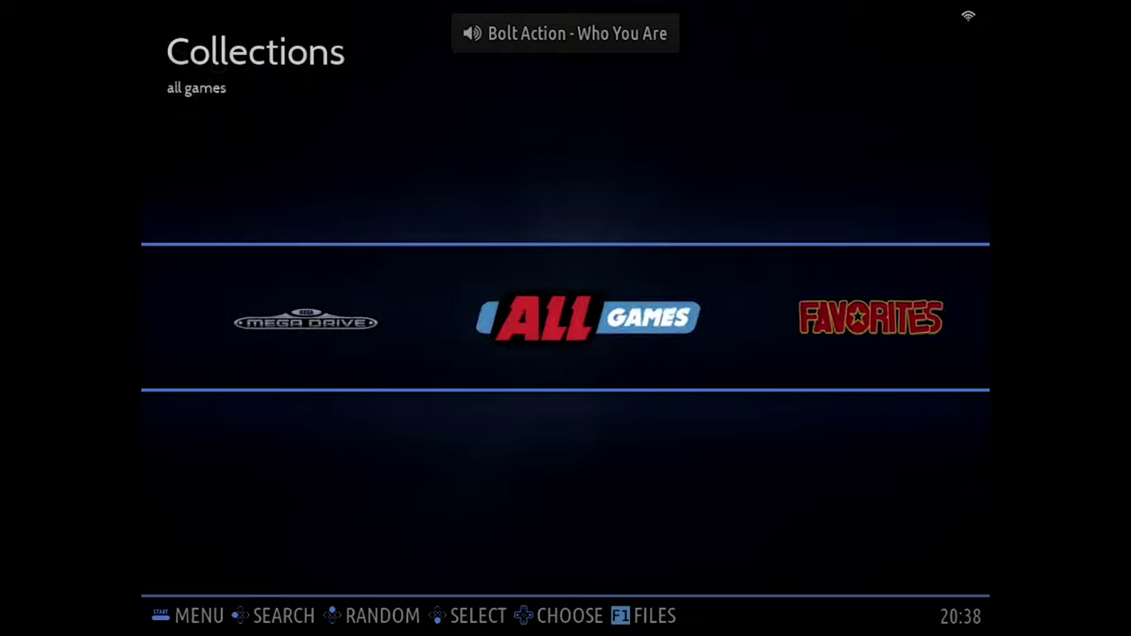
{"action": "key", "text": "Right"}
{"action": "key", "text": "Right"}
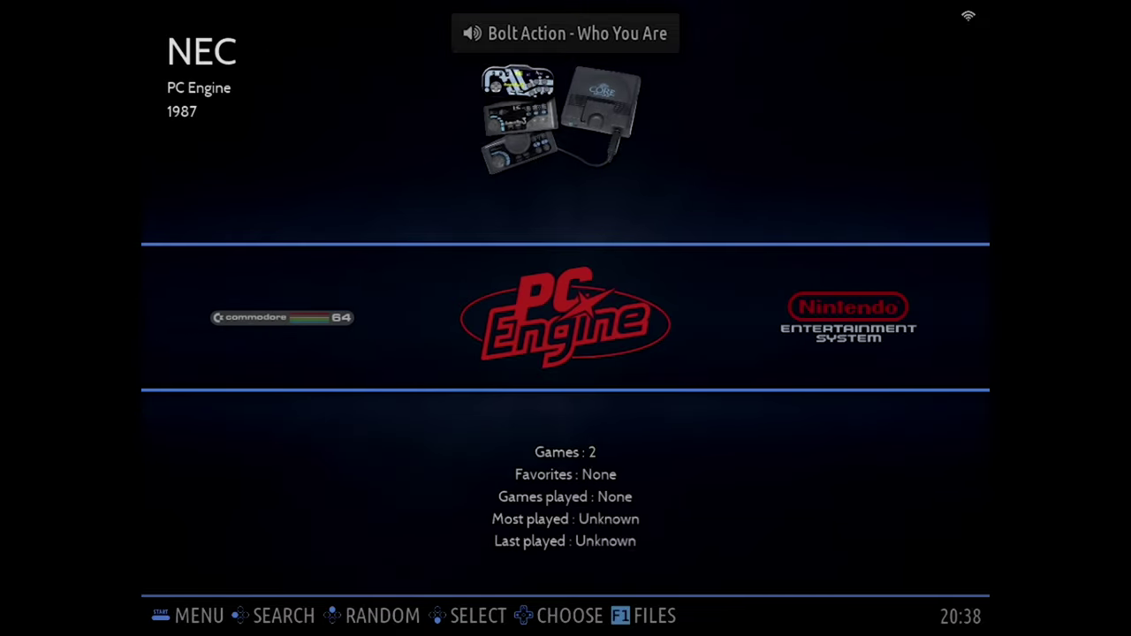
{"action": "key", "text": "Right"}
{"action": "key", "text": "Right"}
{"action": "key", "text": "Right"}
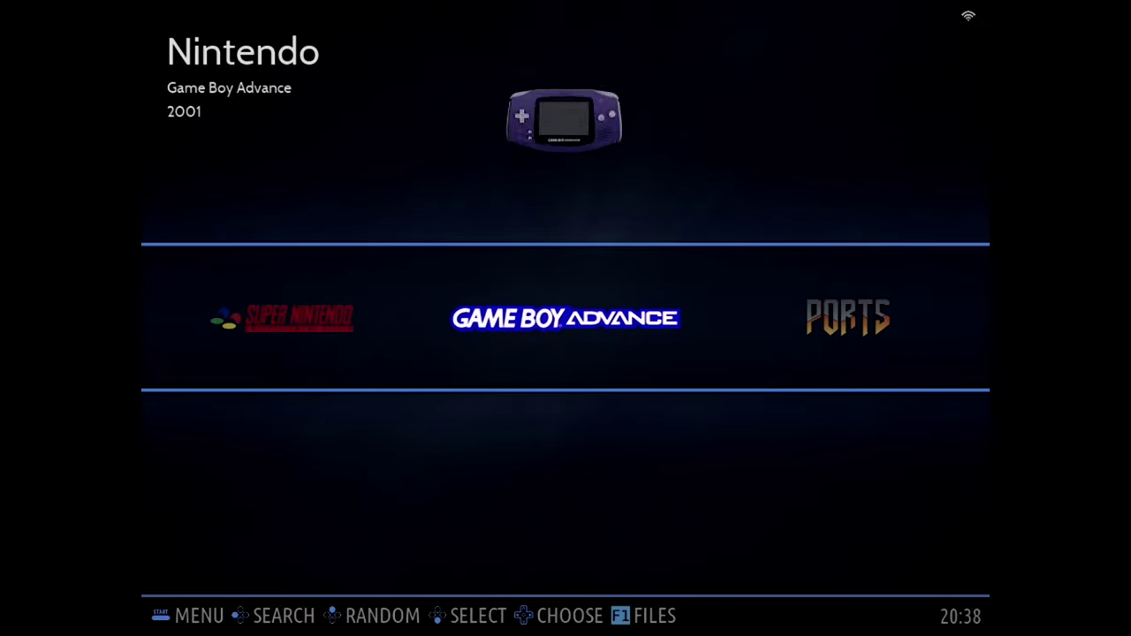
{"action": "key", "text": "Right"}
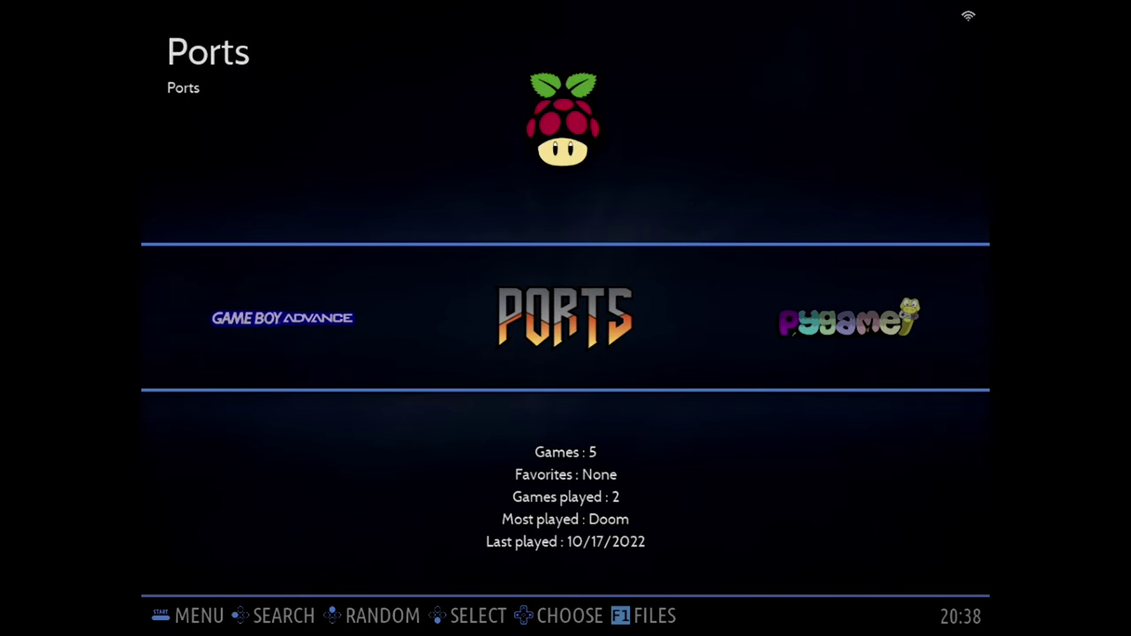
Open the Themes Downloader from Updates & Downloads and go through the available themes down to Artflix.
{"action": "key", "text": "Return"}
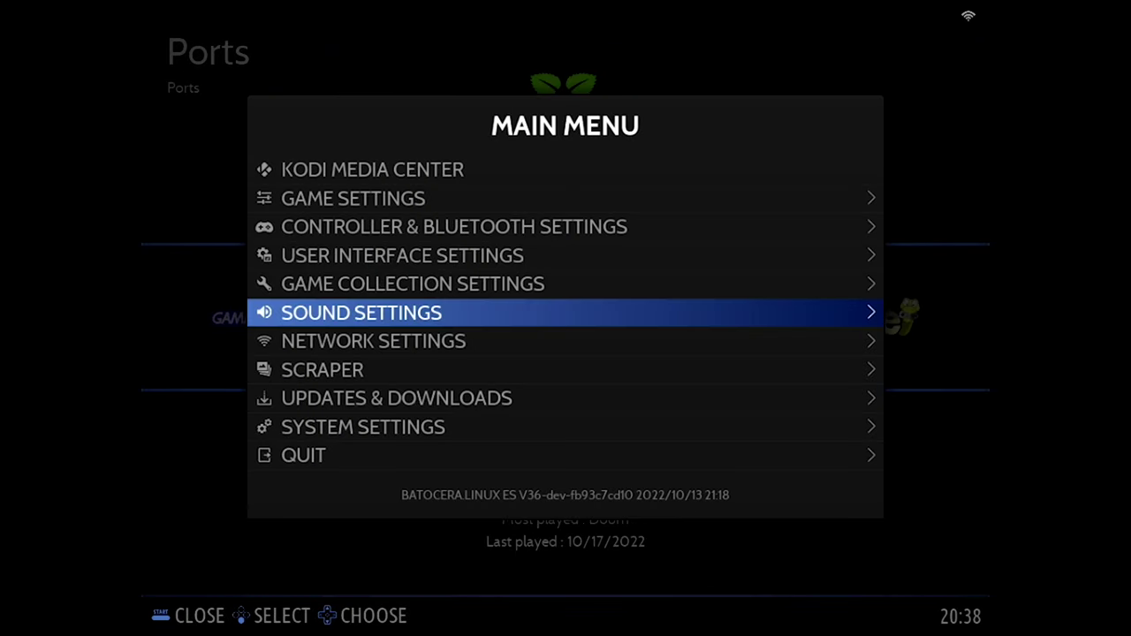
{"action": "key", "text": "Down"}
{"action": "key", "text": "Down"}
{"action": "key", "text": "Down"}
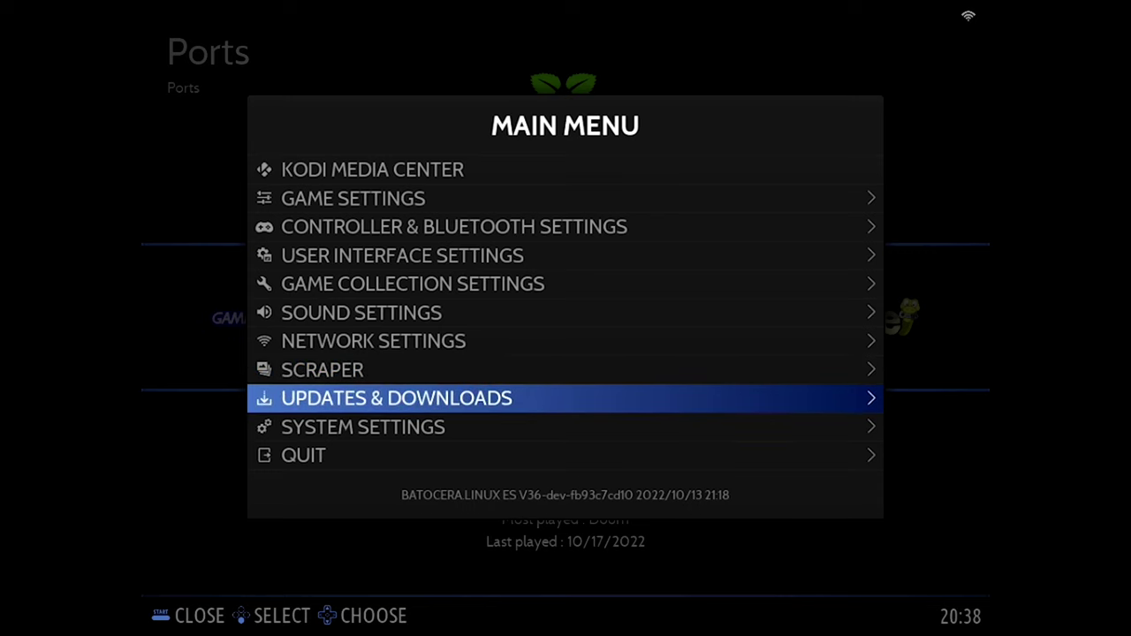
{"action": "key", "text": "Return"}
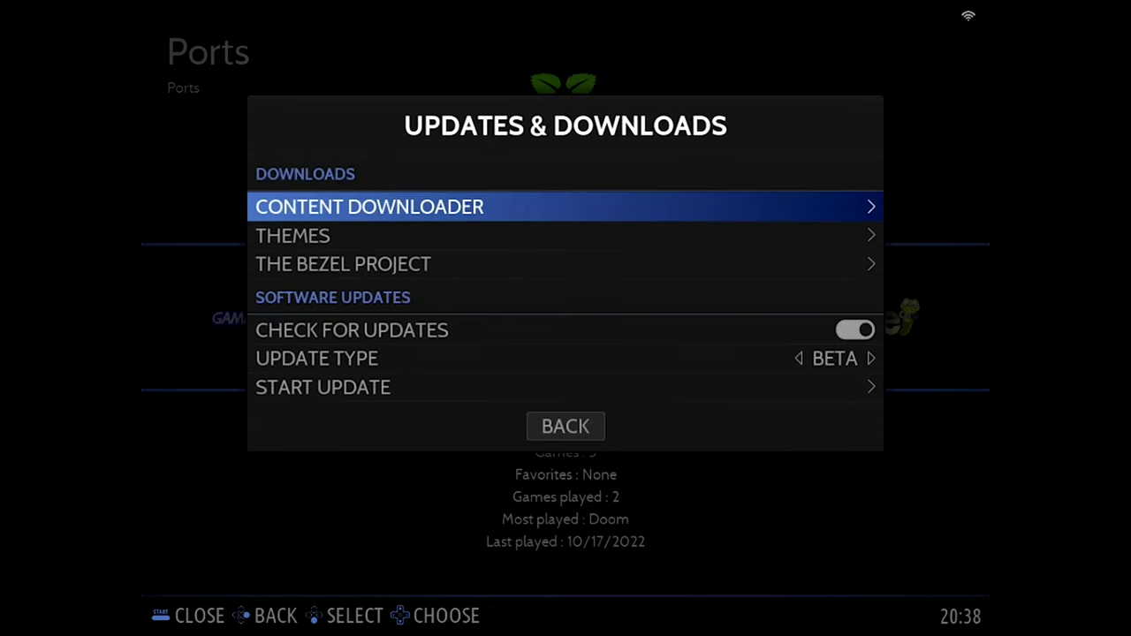
{"action": "key", "text": "Down"}
{"action": "key", "text": "Return"}
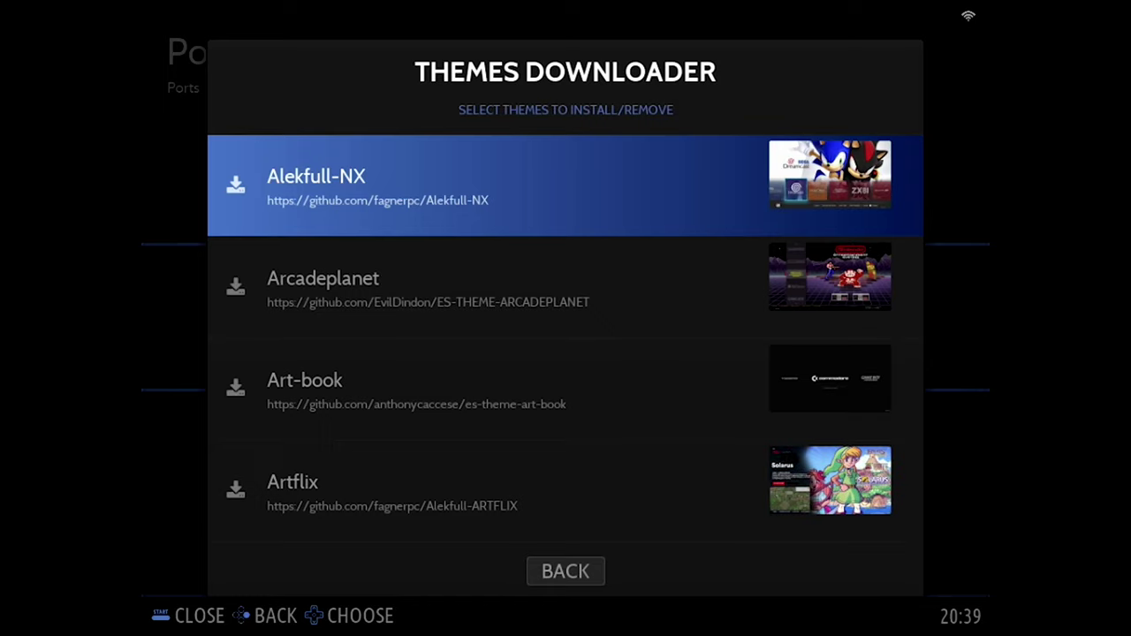
{"action": "key", "text": "Down"}
{"action": "key", "text": "Down"}
{"action": "key", "text": "Down"}
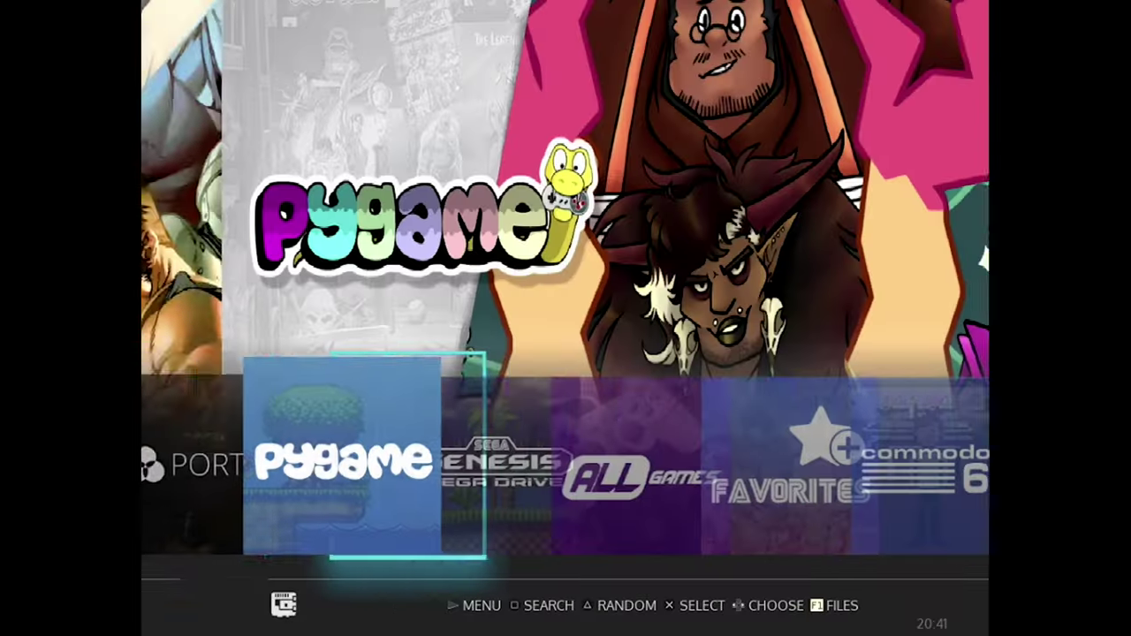
Browse the game systems in the new theme from Pygame past All Games.
{"action": "key", "text": "Right"}
{"action": "key", "text": "Right"}
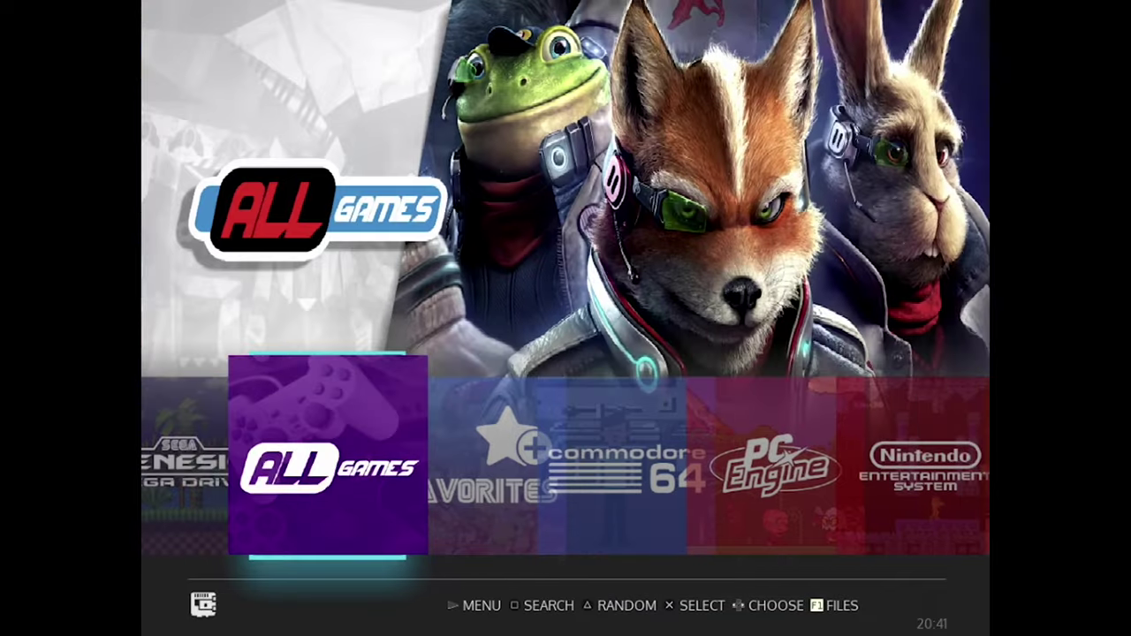
{"action": "key", "text": "Right"}
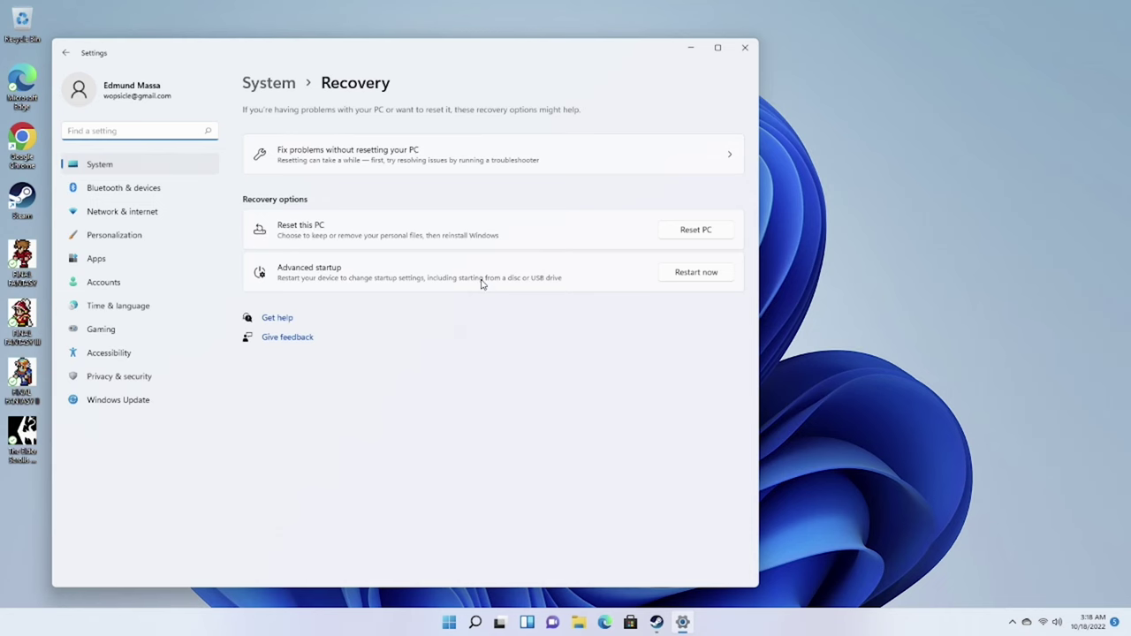
Restart the Windows 11 PC into advanced startup from the Recovery settings.
{"action": "left_click", "coordinate": [697, 272]}
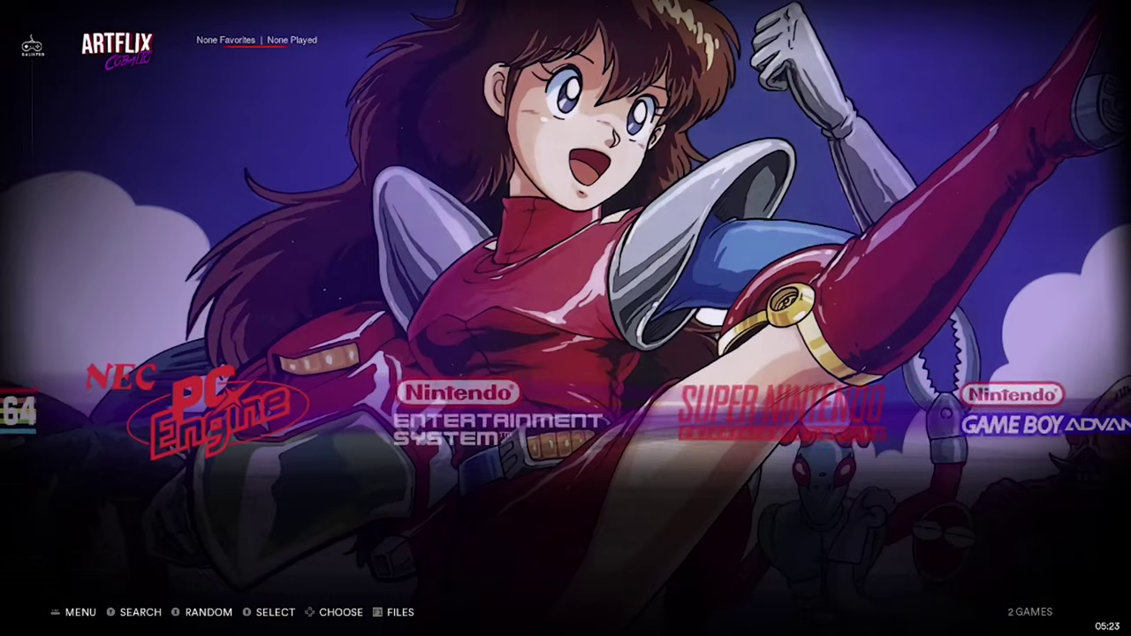
Change the theme set to Alekfull-NX in Batocera's User Interface Settings.
{"action": "key", "text": "Right"}
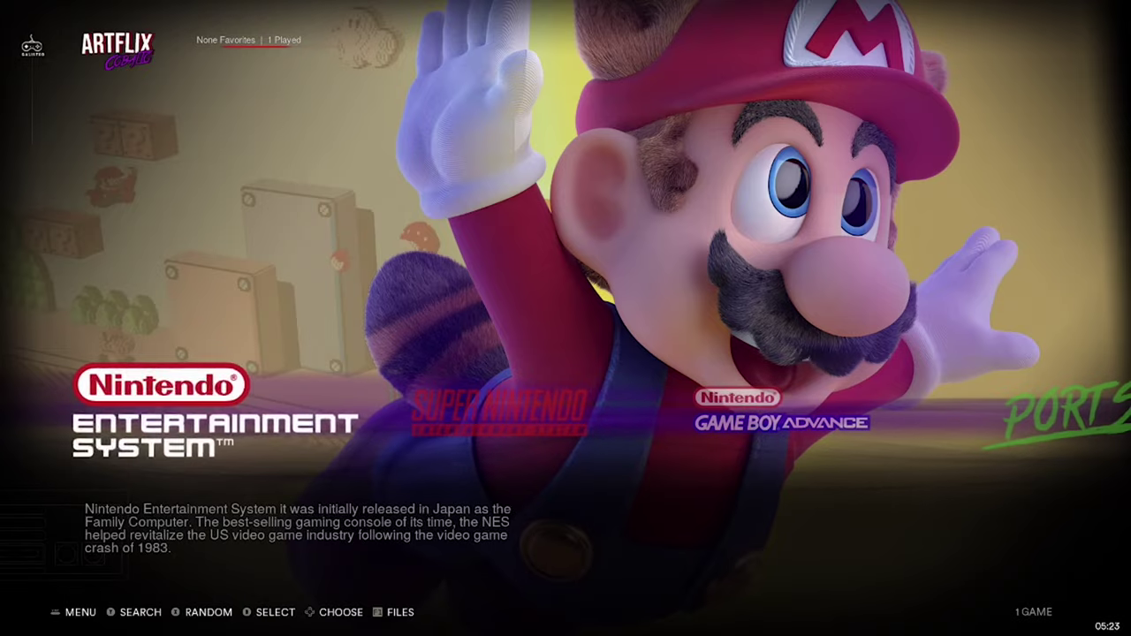
{"action": "key", "text": "Return"}
{"action": "key", "text": "Right"}
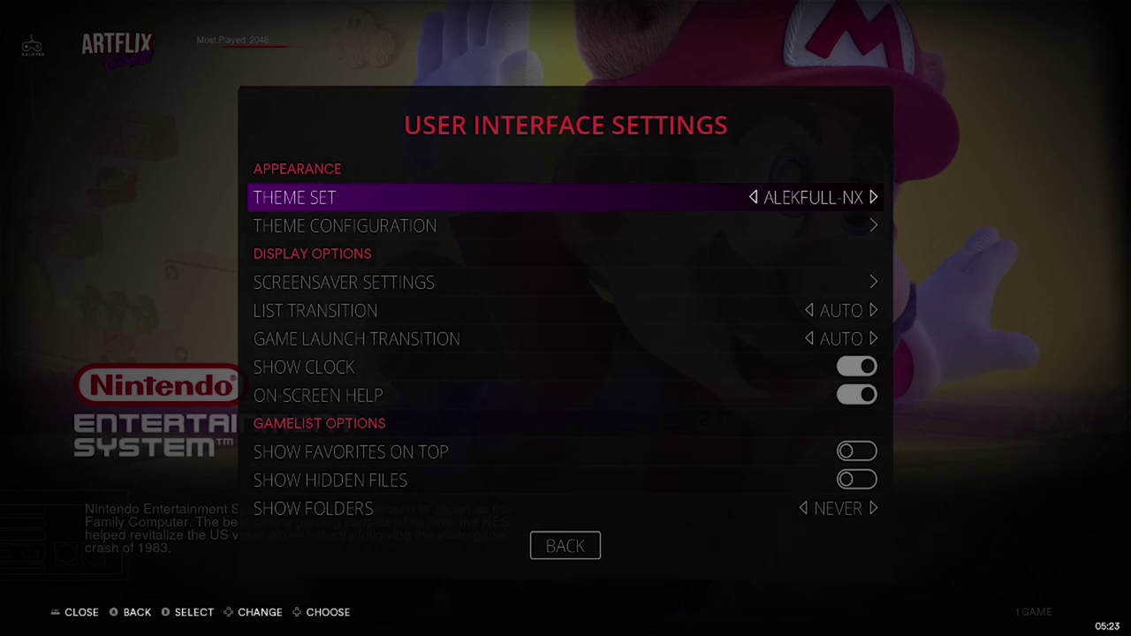
{"action": "key", "text": "Return"}
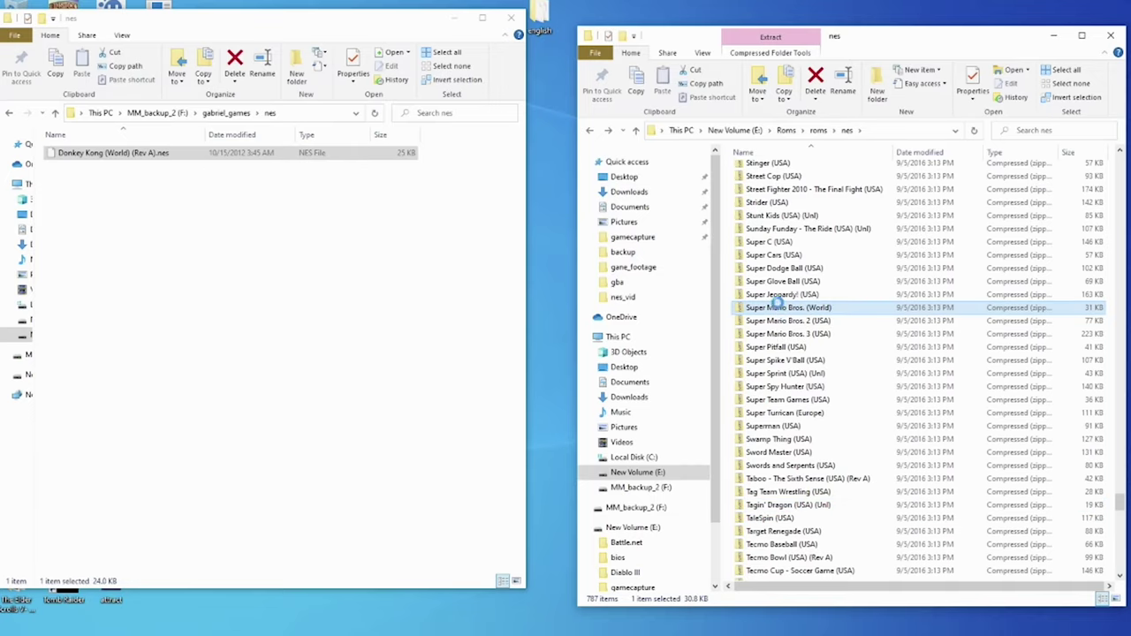
Switch to File Explorer and extract Super Mario Bros. (World) from its archive into the gabriel_games nes folder.
{"action": "double_click", "coordinate": [778, 305]}
{"action": "left_click_drag", "start_coordinate": [799, 170], "coordinate": [292, 215]}
{"action": "left_click", "coordinate": [594, 135]}
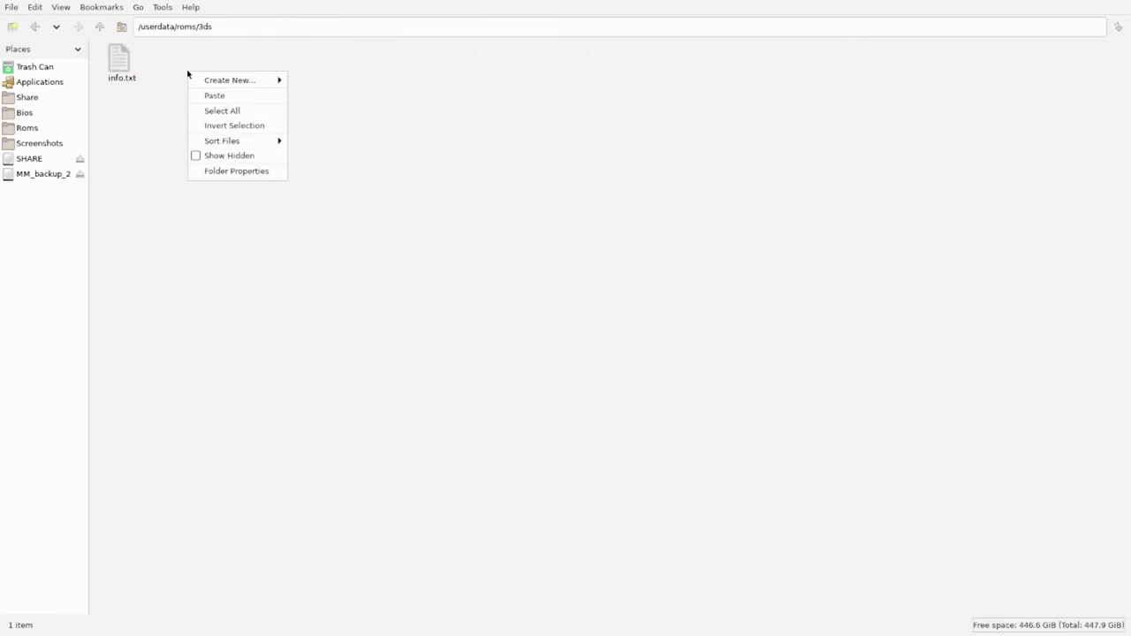
Paste the copied files into Batocera's 3ds ROM folder and select all four Game Boy games in the backup drive's gb folder.
{"action": "left_click", "coordinate": [210, 97]}
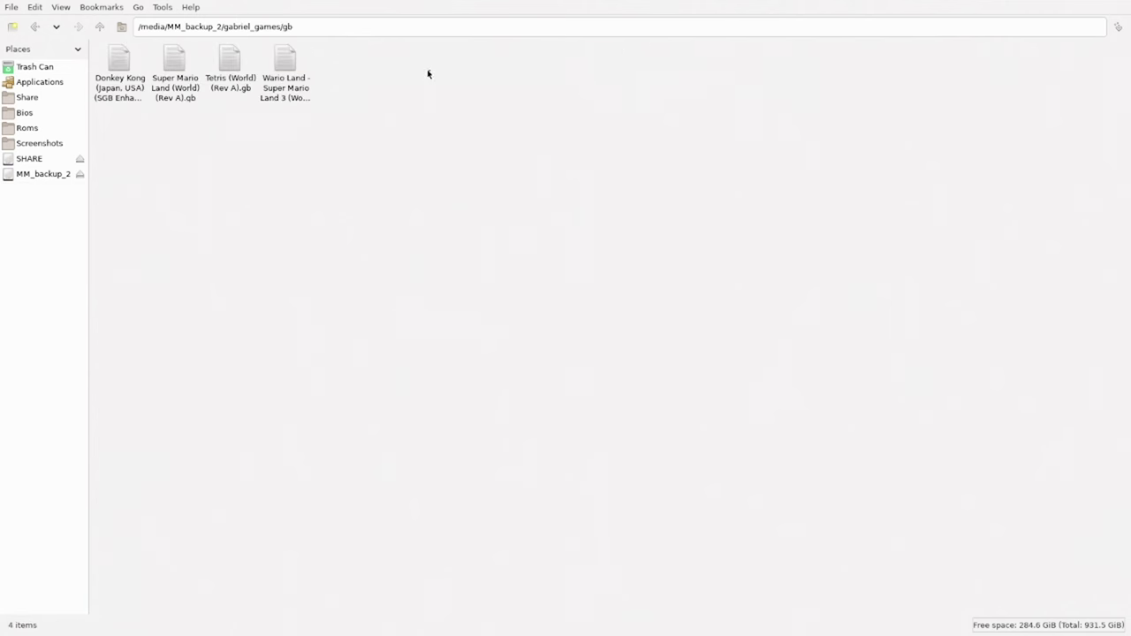
{"action": "left_click_drag", "start_coordinate": [429, 70], "coordinate": [148, 94]}
Close the file manager window and open Batocera's Game Settings.
{"action": "left_click", "coordinate": [11, 7]}
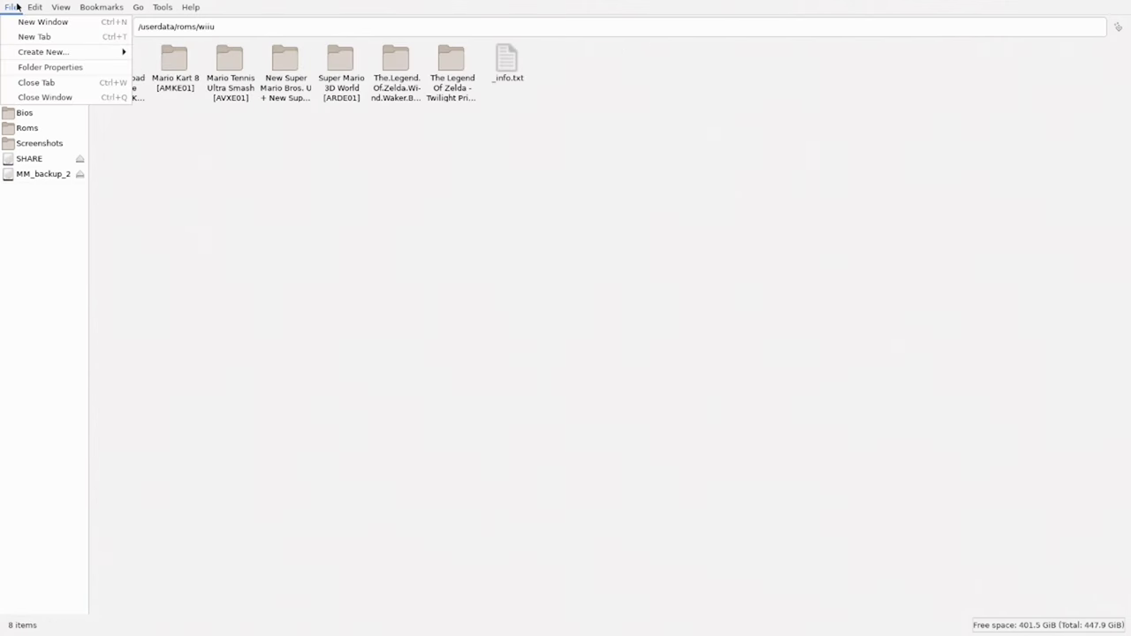
{"action": "left_click", "coordinate": [42, 103]}
{"action": "key", "text": "Return"}
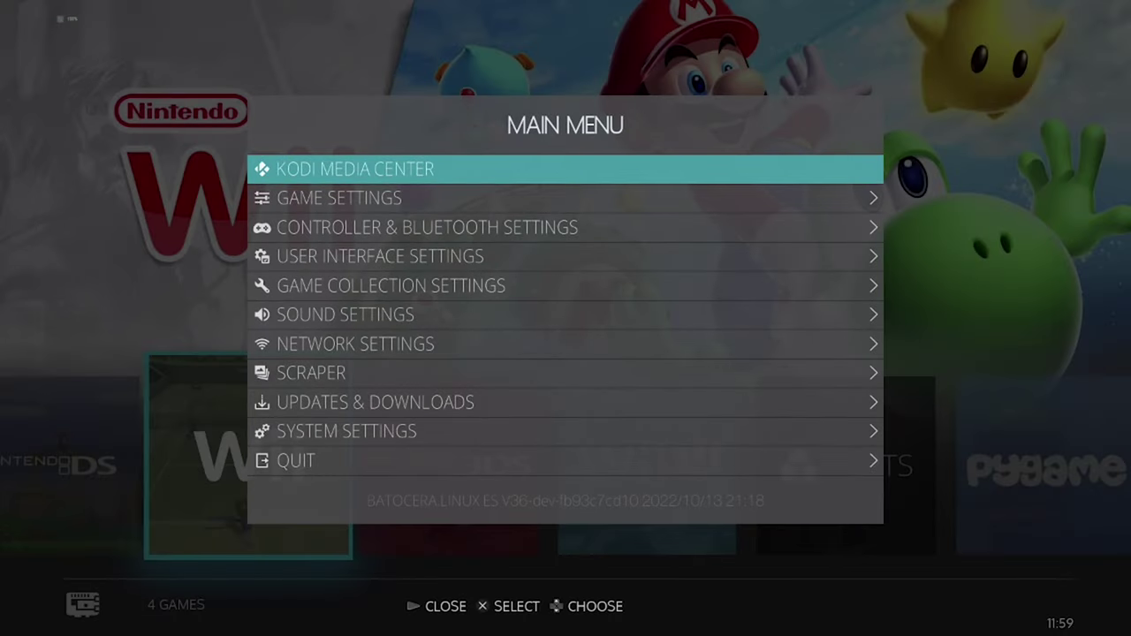
{"action": "key", "text": "Down"}
{"action": "key", "text": "Return"}
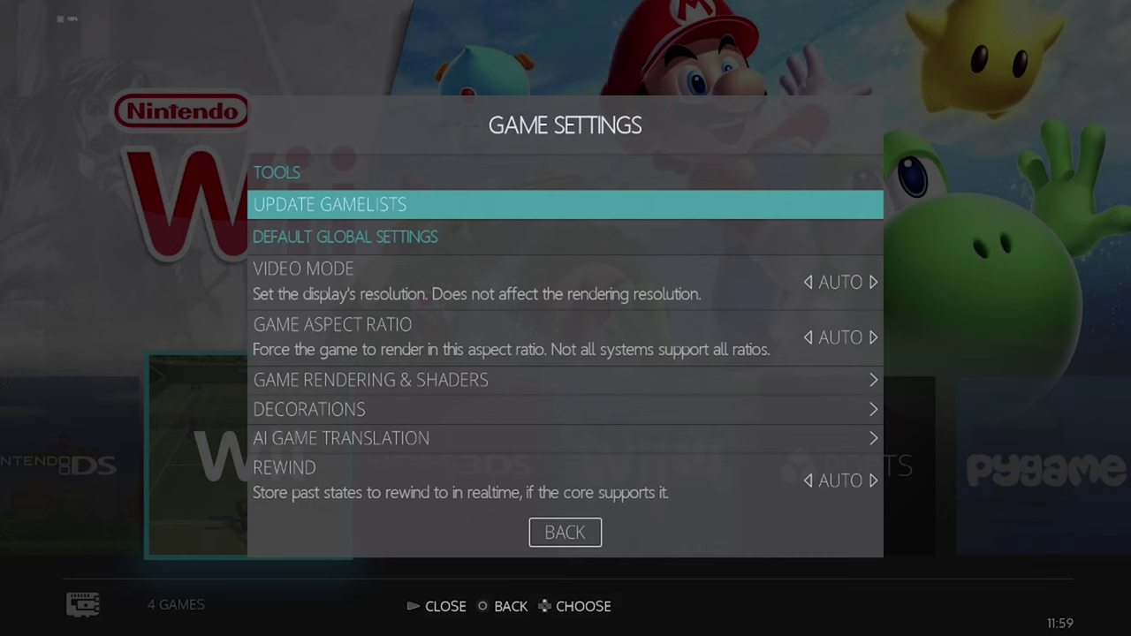
Set Smooth Games (Bilinear Filtering) to Off in the Game Rendering & Shaders settings.
{"action": "key", "text": "Down"}
{"action": "key", "text": "Down"}
{"action": "key", "text": "Down"}
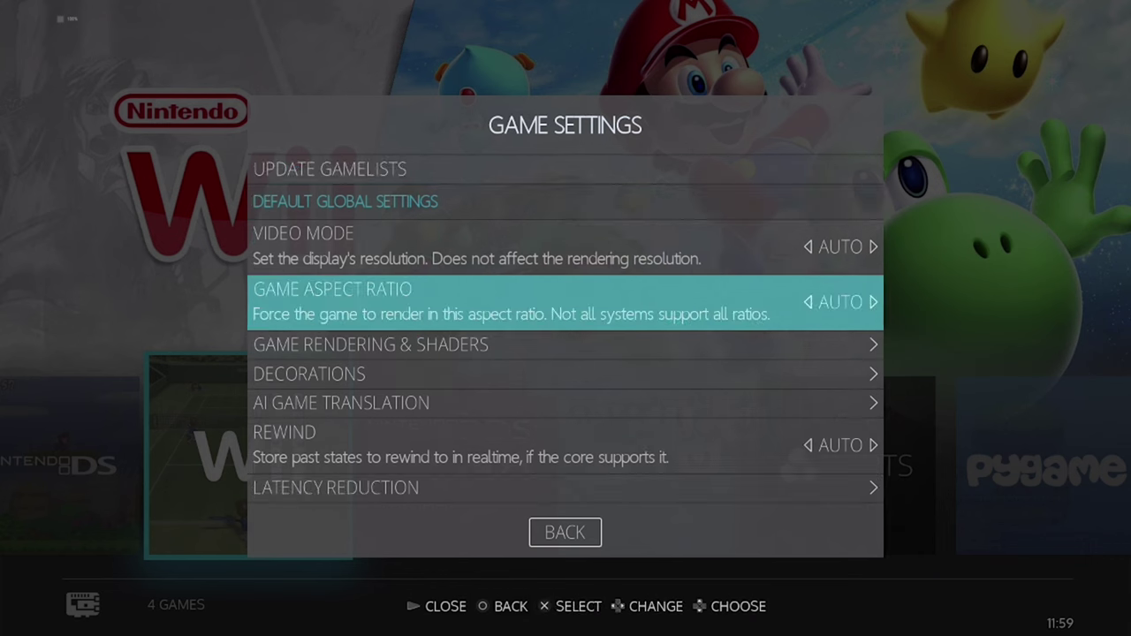
{"action": "key", "text": "Down"}
{"action": "key", "text": "Return"}
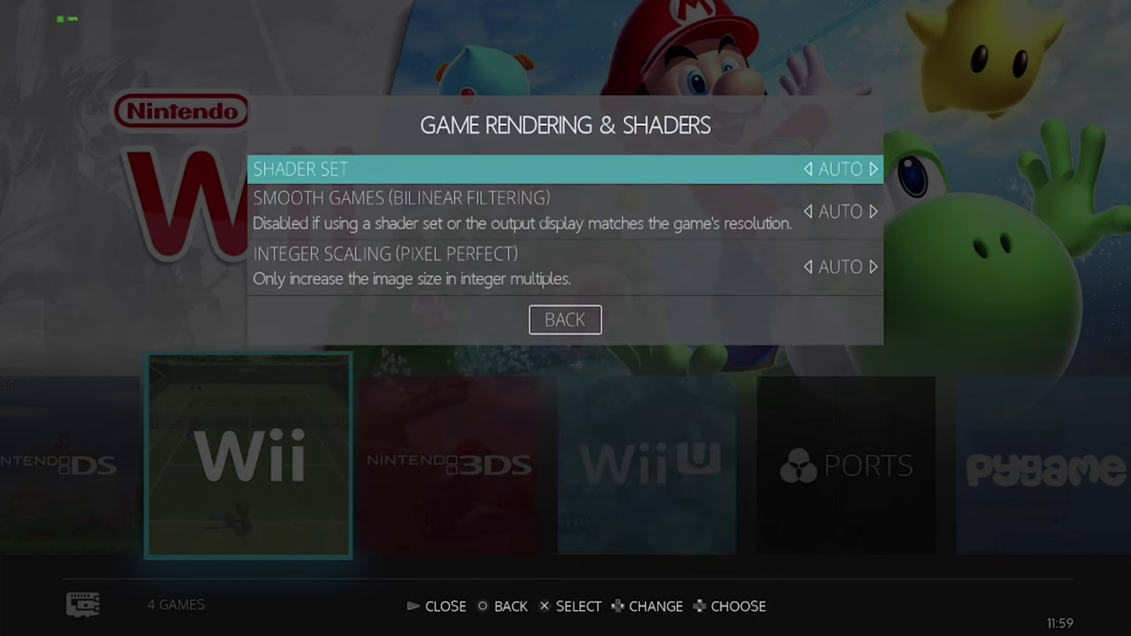
{"action": "key", "text": "Down"}
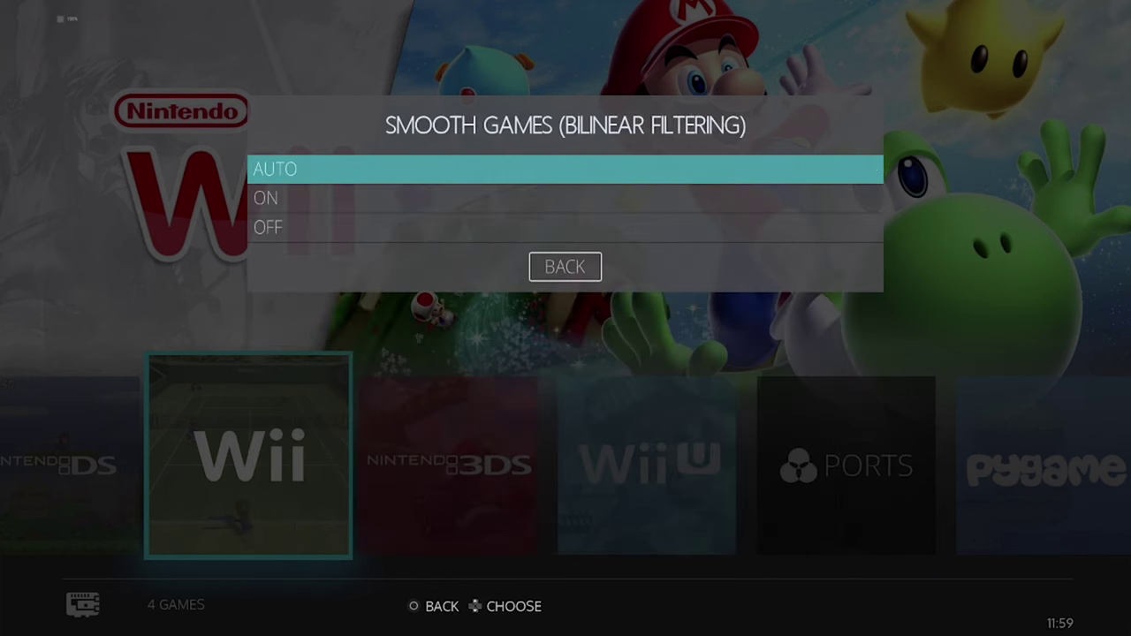
{"action": "key", "text": "Down"}
{"action": "key", "text": "Down"}
{"action": "key", "text": "Return"}
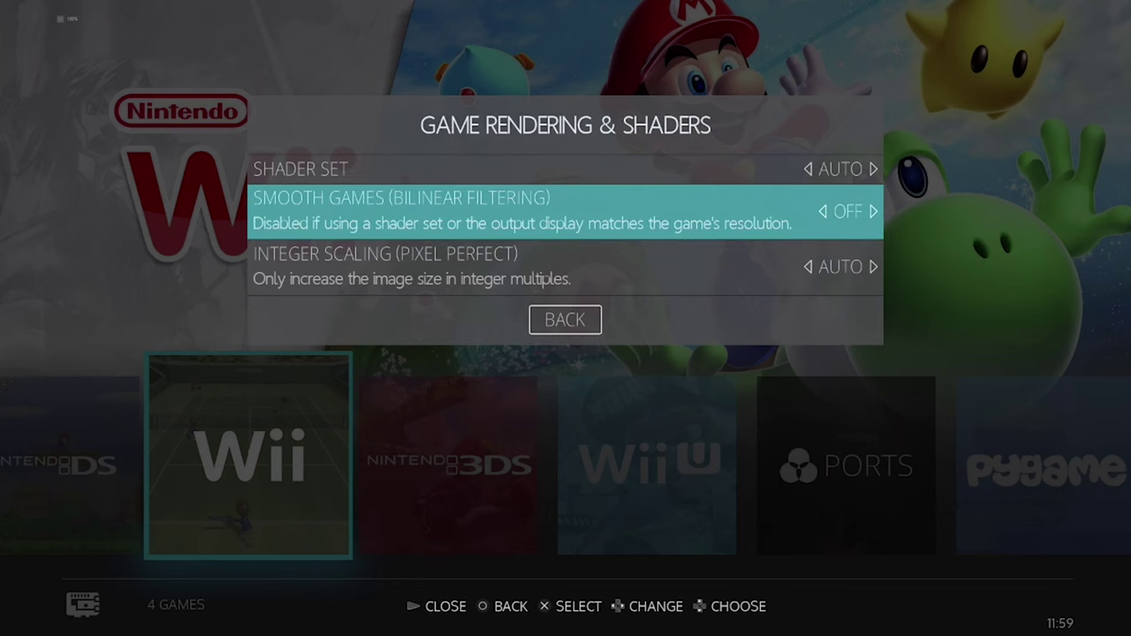
Leave the game settings and restart the Batocera system.
{"action": "key", "text": "Escape"}
{"action": "key", "text": "Up"}
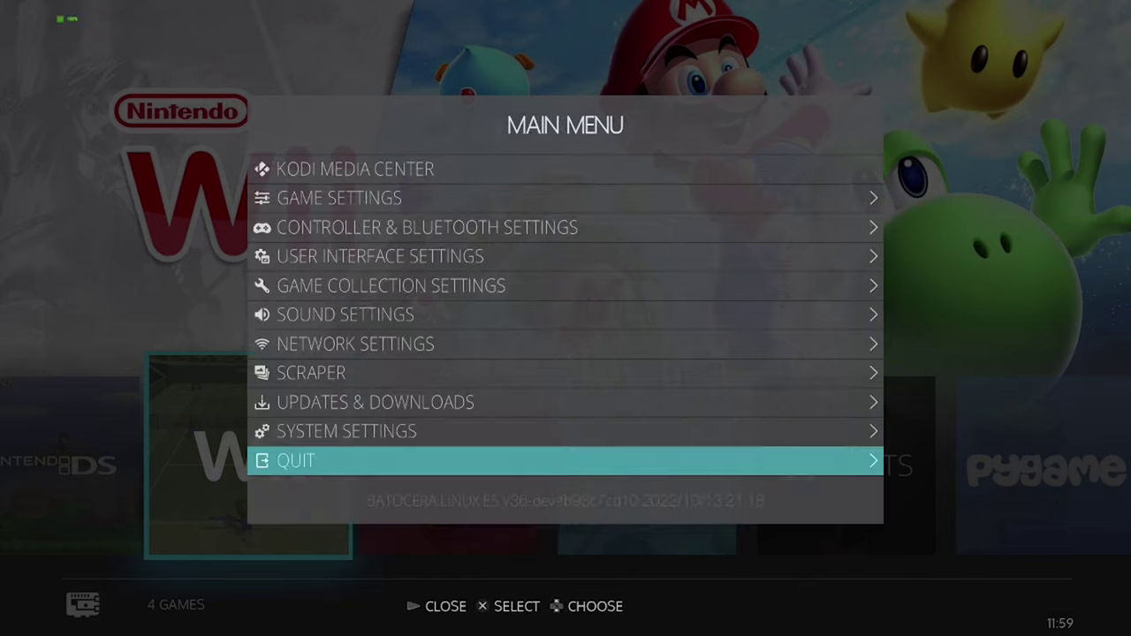
{"action": "key", "text": "Return"}
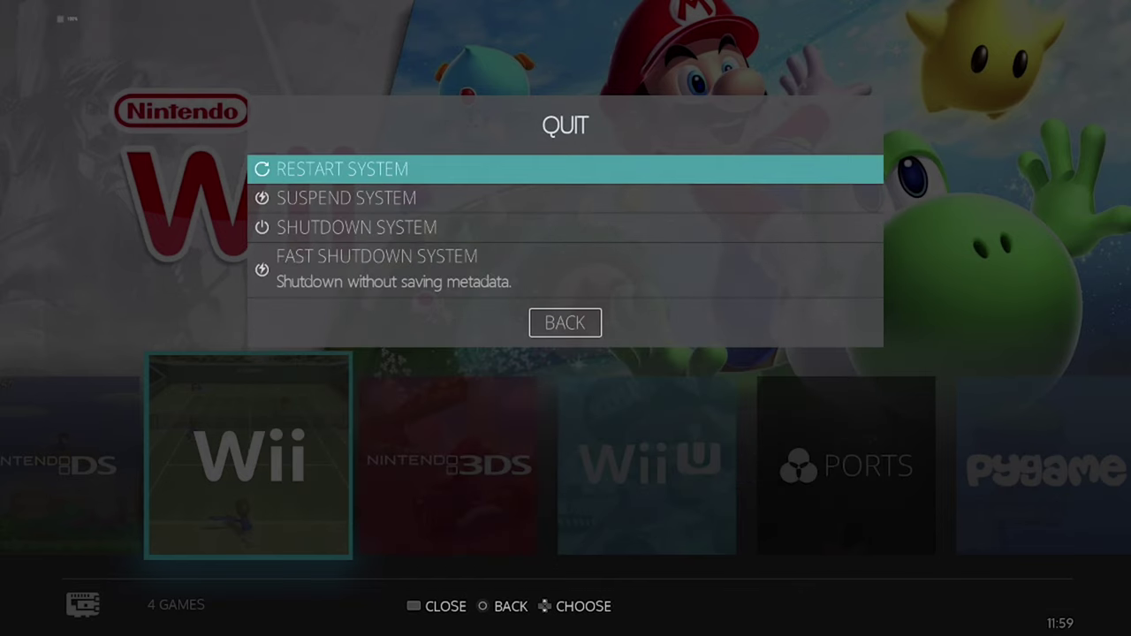
{"action": "key", "text": "Return"}
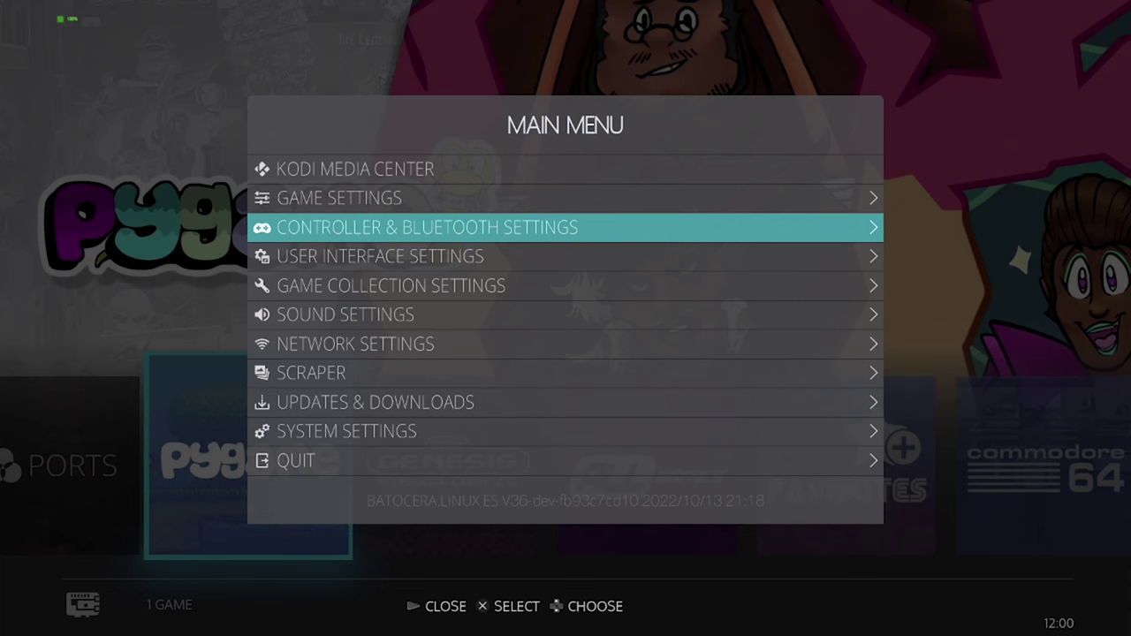
Hide Commodore 64 and PC Engine from the displayed systems in Game Collection Settings.
{"action": "key", "text": "Down"}
{"action": "key", "text": "Down"}
{"action": "key", "text": "Return"}
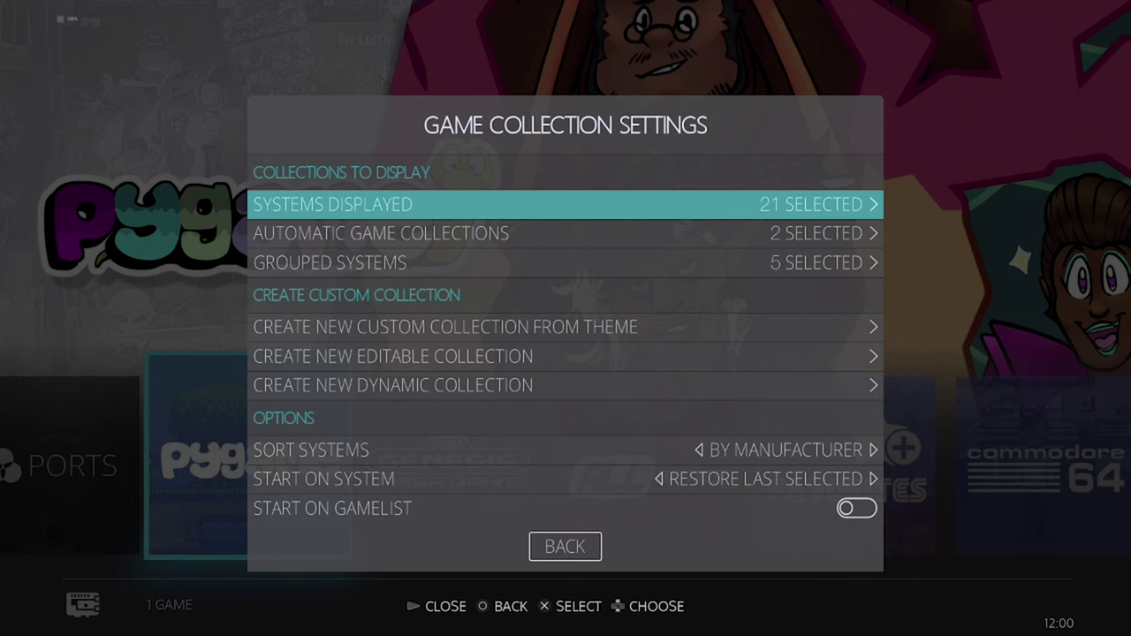
{"action": "key", "text": "Return"}
{"action": "key", "text": "Return"}
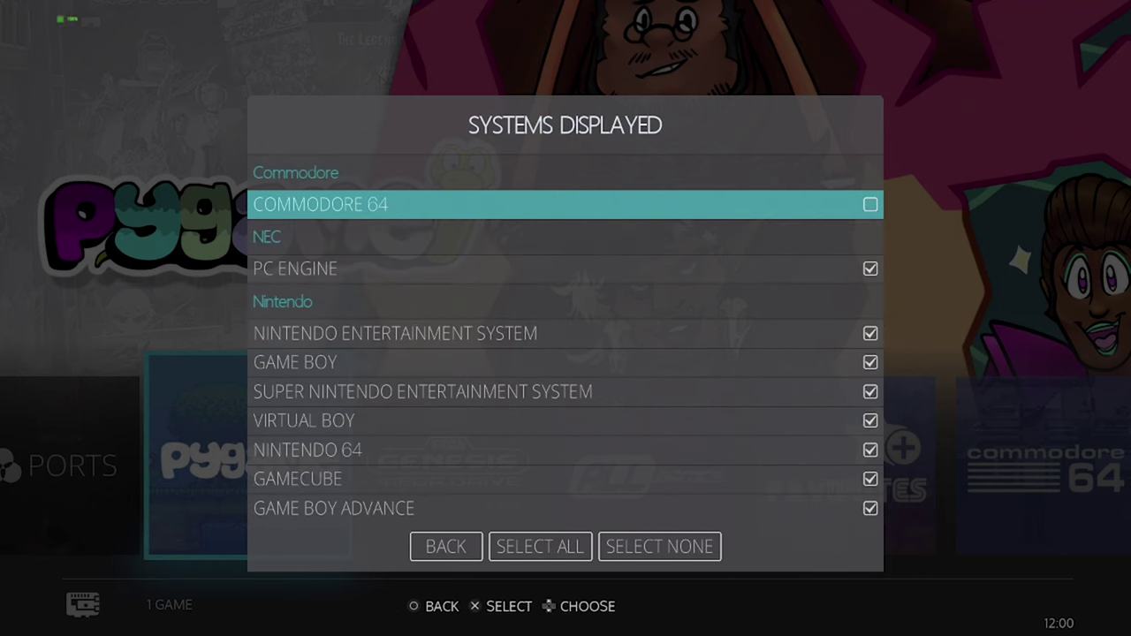
{"action": "key", "text": "Down"}
{"action": "key", "text": "Return"}
{"action": "key", "text": "Down"}
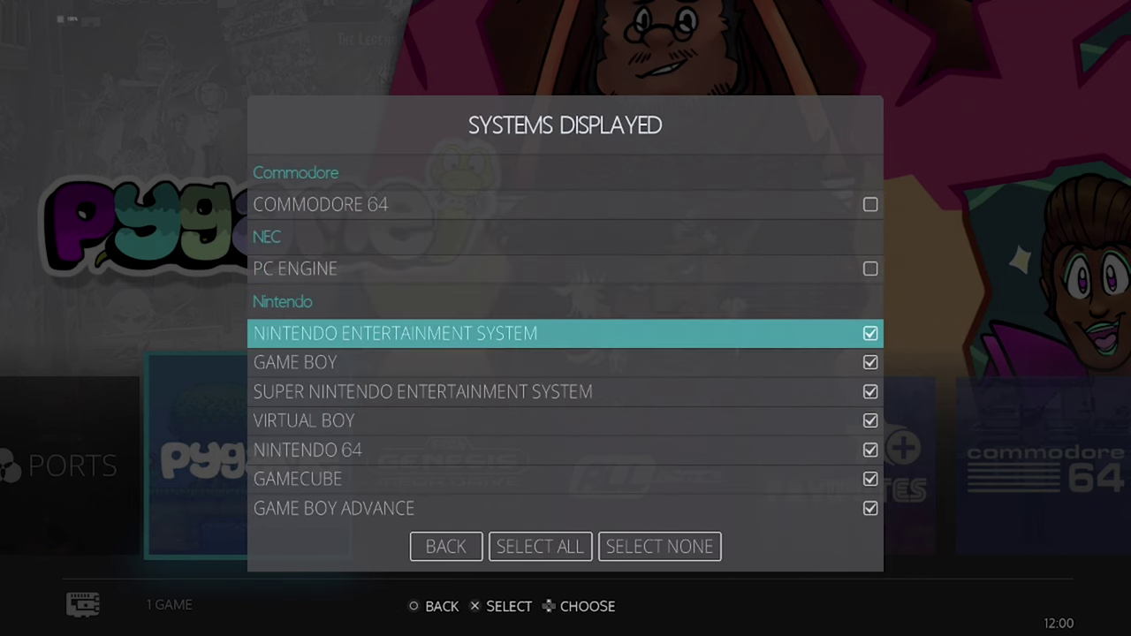
{"action": "key", "text": "Down"}
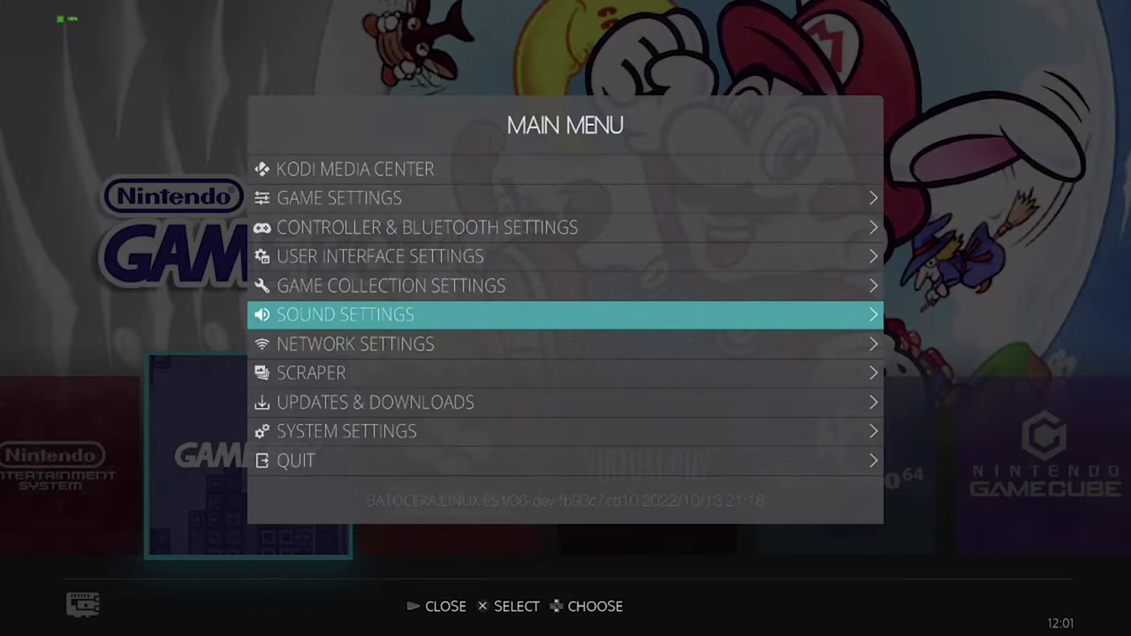
Look through the Scraper's sources, return to ScreenScraper and open the Scraper Settings.
{"action": "key", "text": "Down"}
{"action": "key", "text": "Down"}
{"action": "key", "text": "Return"}
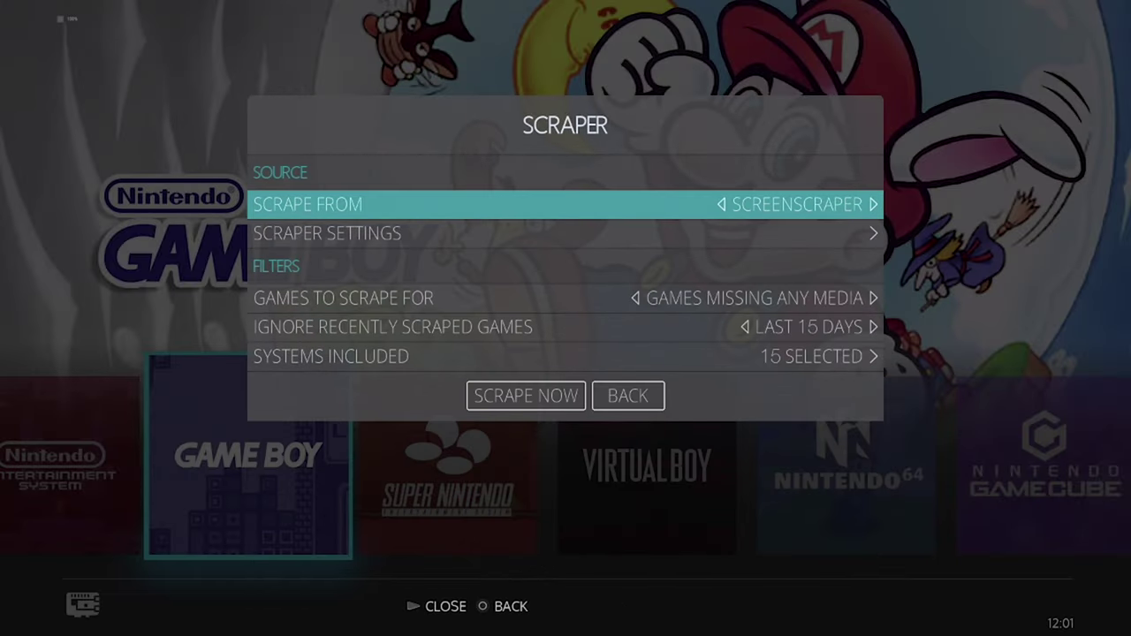
{"action": "key", "text": "Right"}
{"action": "key", "text": "Right"}
{"action": "key", "text": "Right"}
{"action": "key", "text": "Down"}
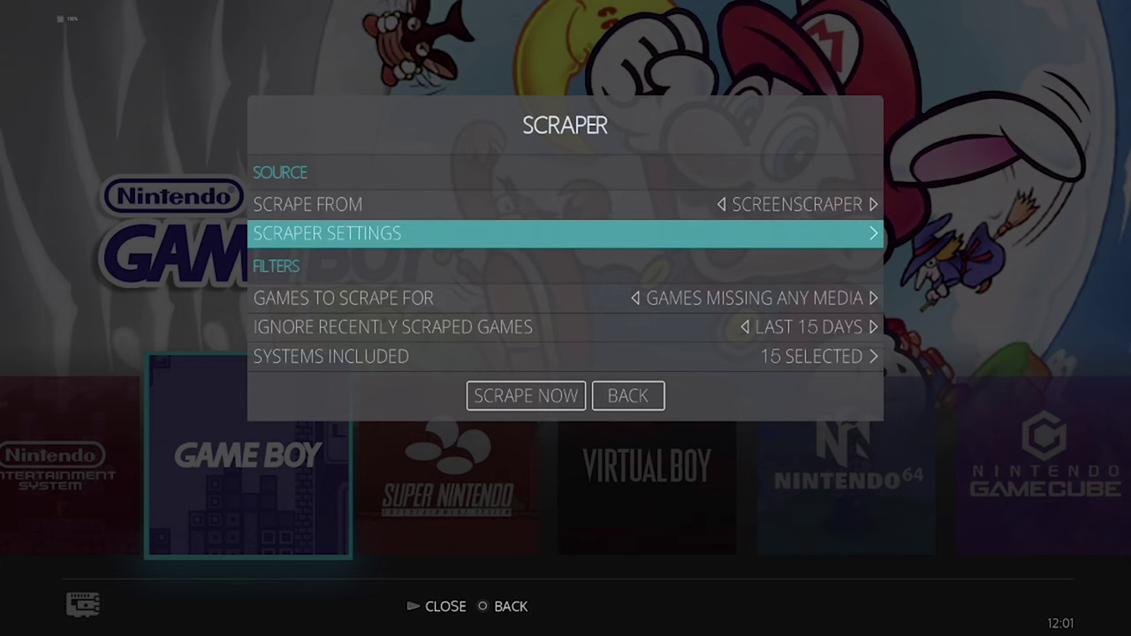
{"action": "key", "text": "Return"}
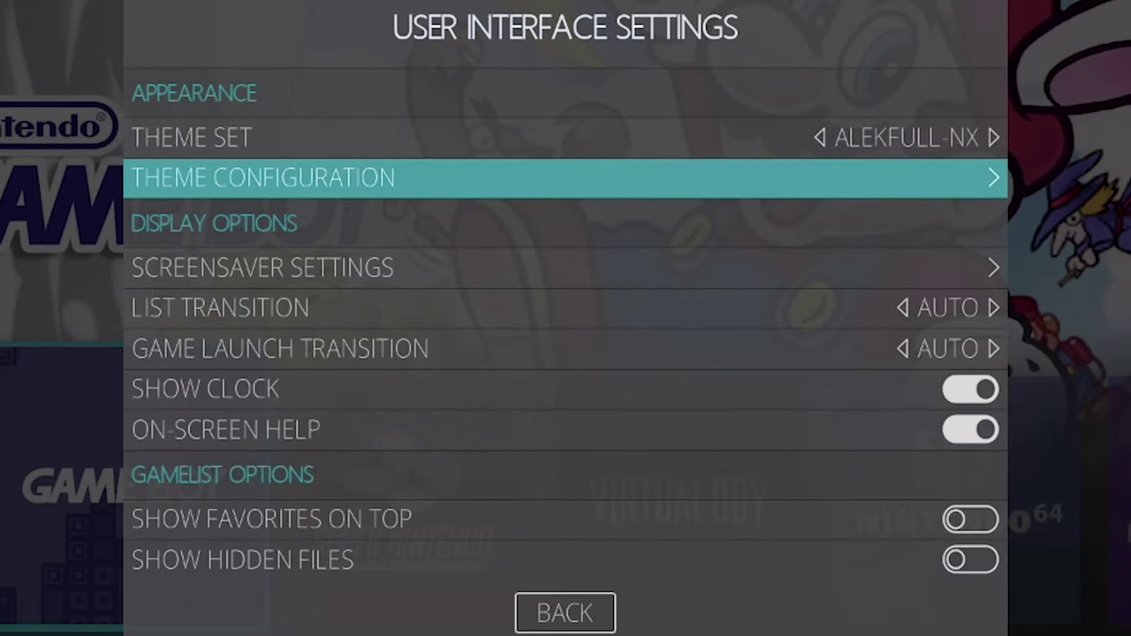
Set the theme's menu icons to the Super Nintendo set in Theme Configuration.
{"action": "key", "text": "Return"}
{"action": "key", "text": "Down"}
{"action": "key", "text": "Down"}
{"action": "key", "text": "Down"}
{"action": "key", "text": "Down"}
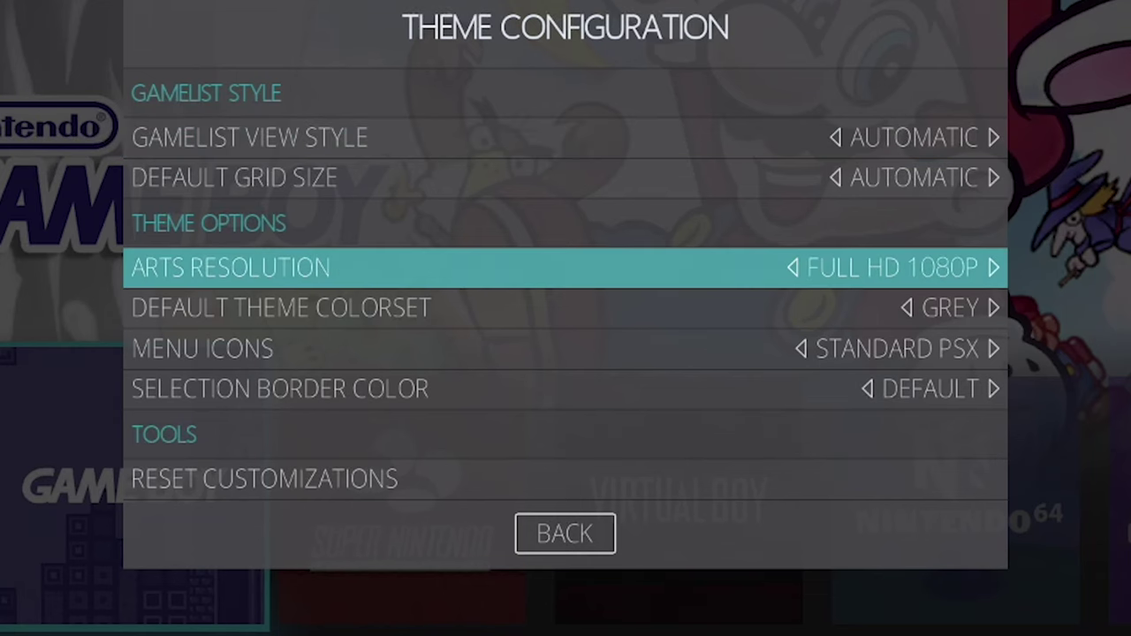
{"action": "key", "text": "Return"}
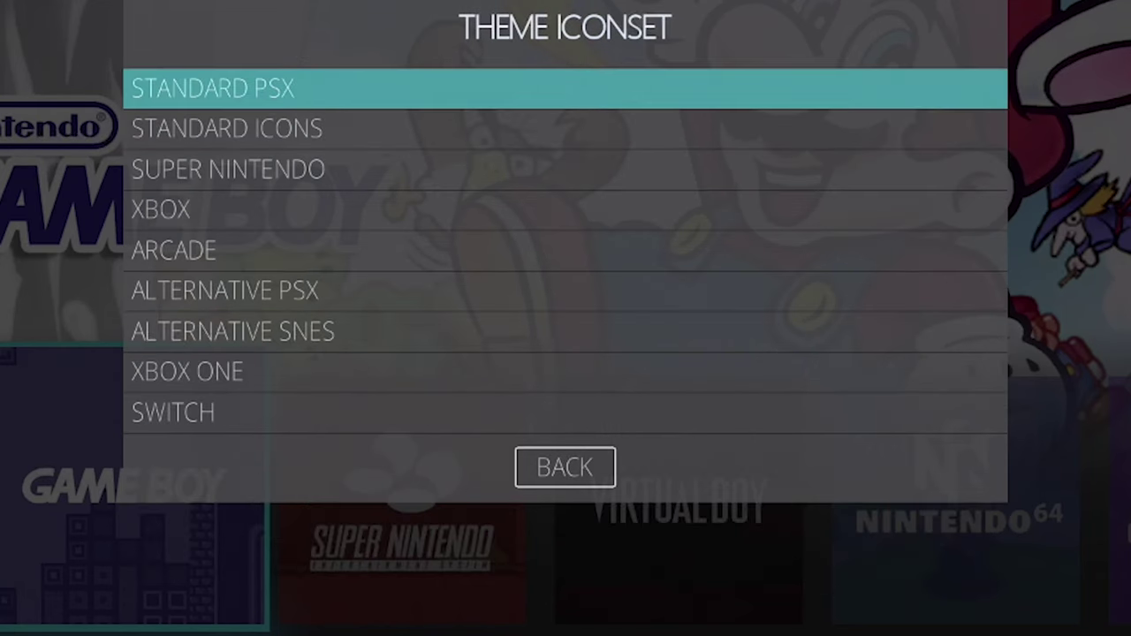
{"action": "key", "text": "Down"}
{"action": "key", "text": "Down"}
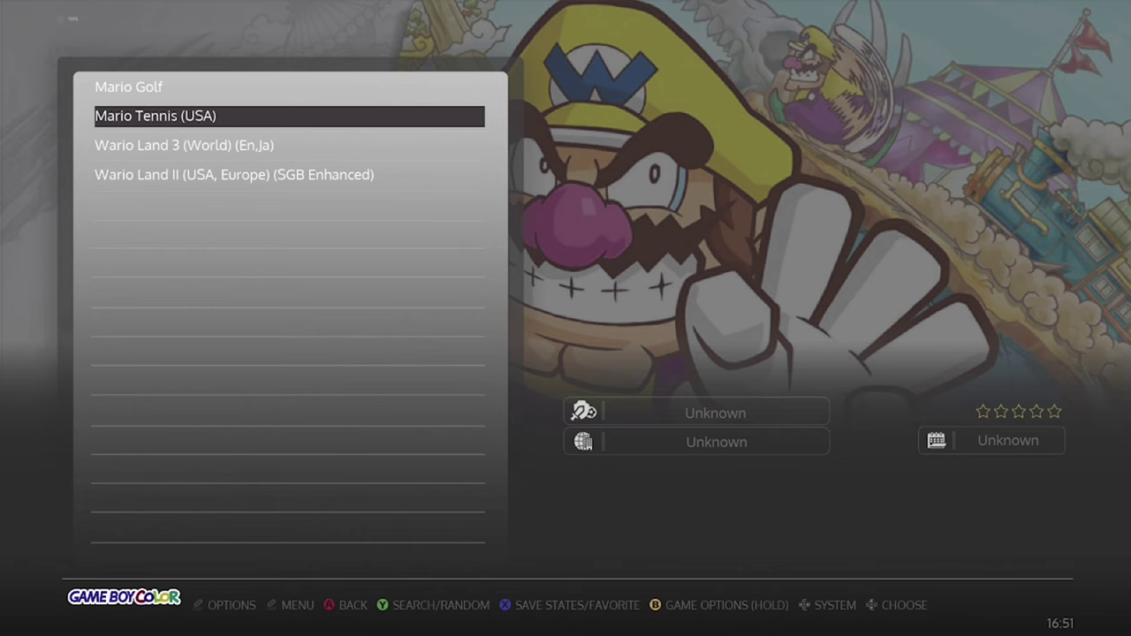
Scrape the media and metadata for Mario Tennis (USA) in the Game Boy Color list.
{"action": "key", "text": "Down"}
{"action": "key", "text": "Up"}
{"action": "key", "text": "Return"}
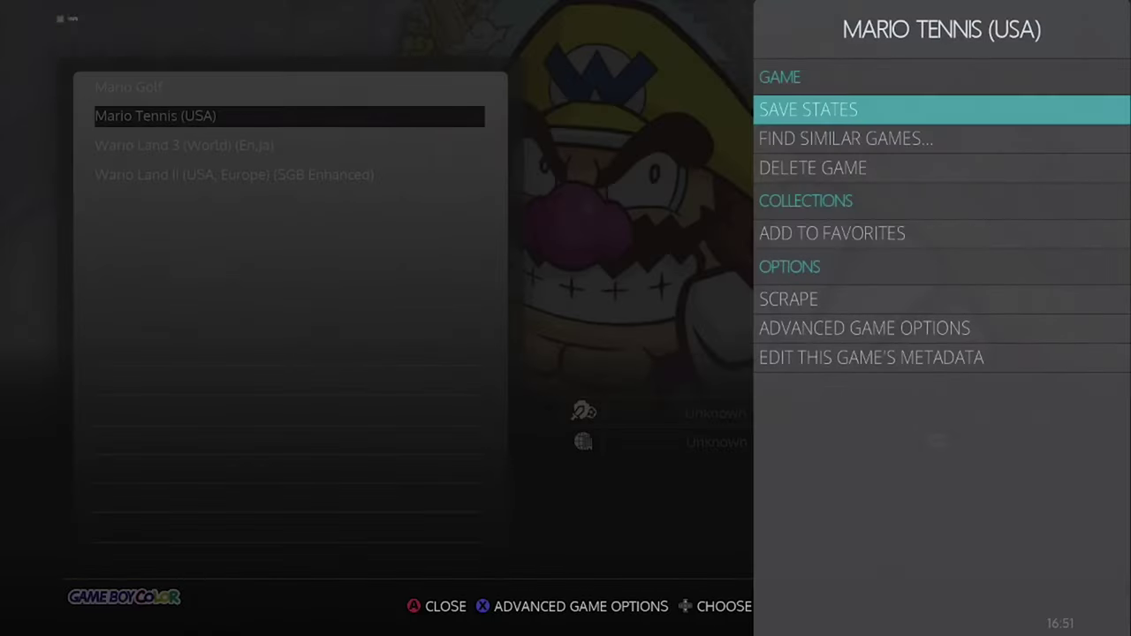
{"action": "key", "text": "Down"}
{"action": "key", "text": "Down"}
{"action": "key", "text": "Down"}
{"action": "key", "text": "Down"}
{"action": "key", "text": "Return"}
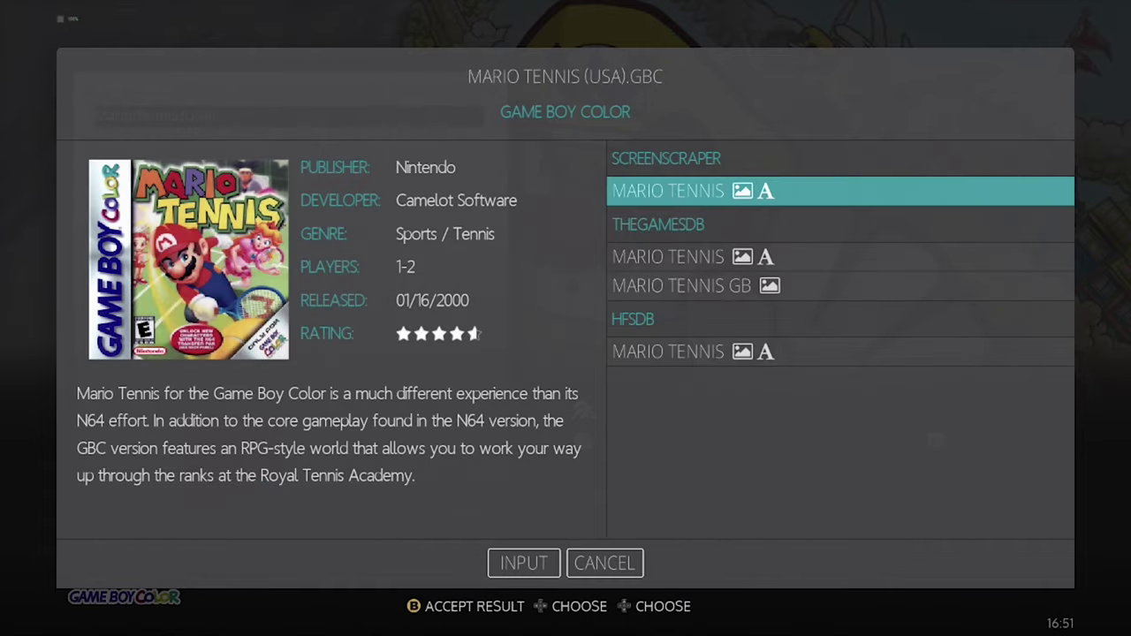
Preview TheGamesDB's Mario Tennis result, but accept the ScreenScraper result.
{"action": "key", "text": "Down"}
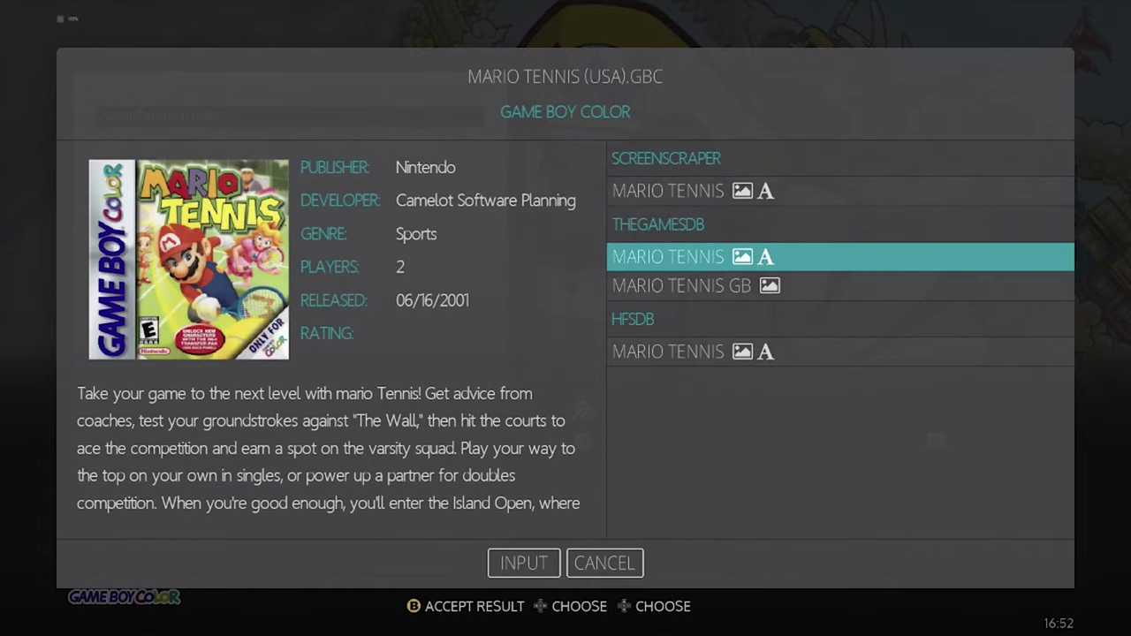
{"action": "key", "text": "Up"}
{"action": "key", "text": "Return"}
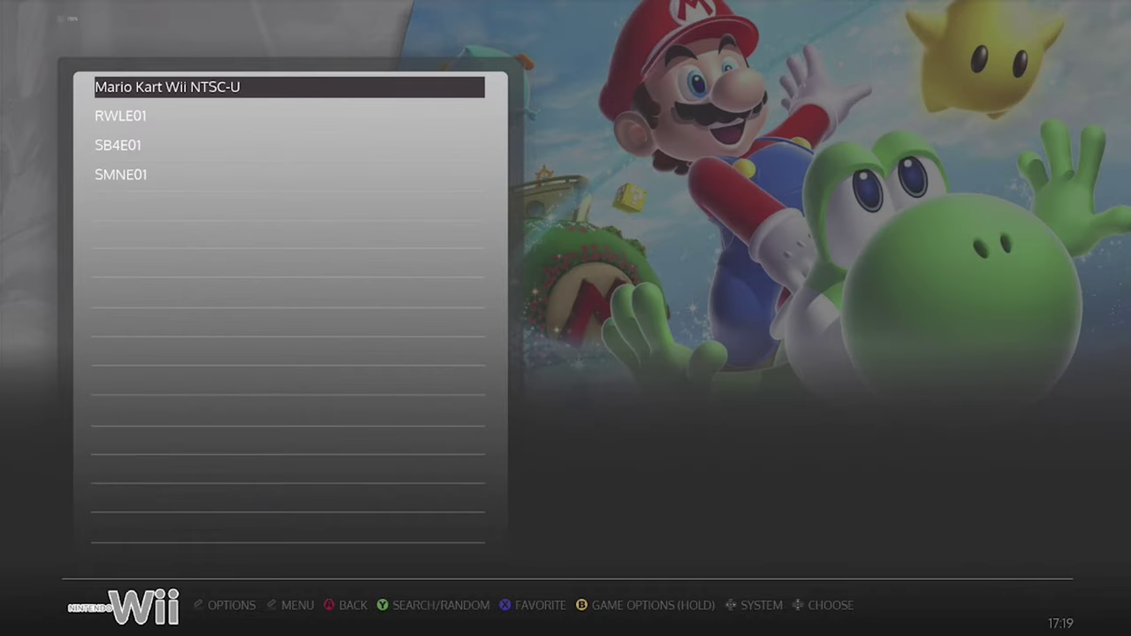
Open the metadata editor for Mario Kart Wii NTSC-U in the Wii game list.
{"action": "key", "text": "BackSpace"}
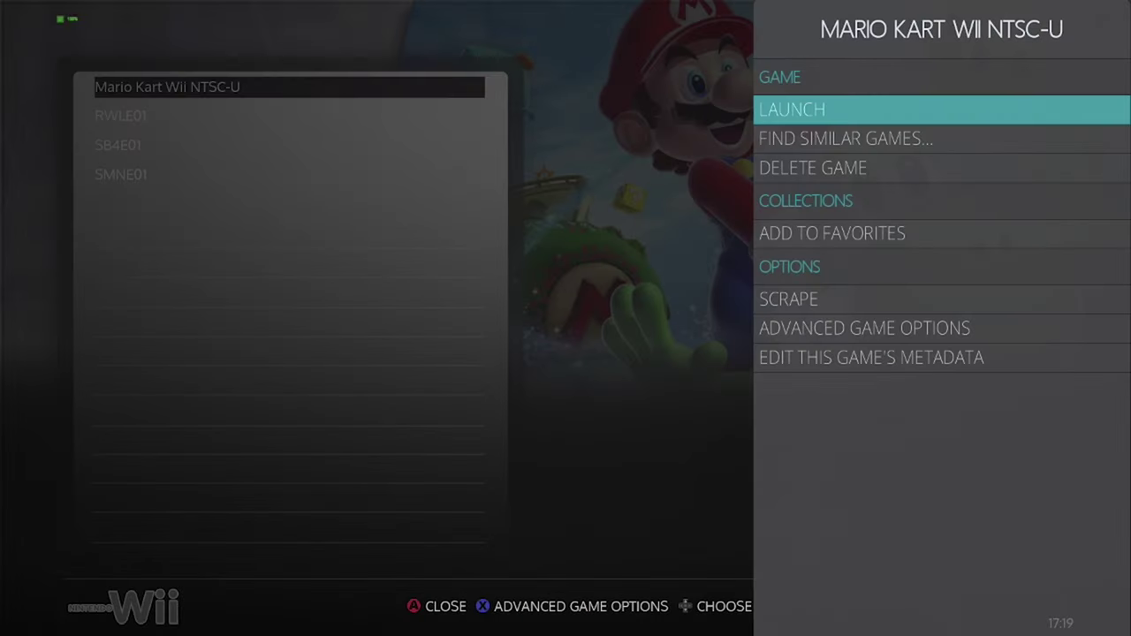
{"action": "key", "text": "Down"}
{"action": "key", "text": "Down"}
{"action": "key", "text": "Down"}
{"action": "key", "text": "Down"}
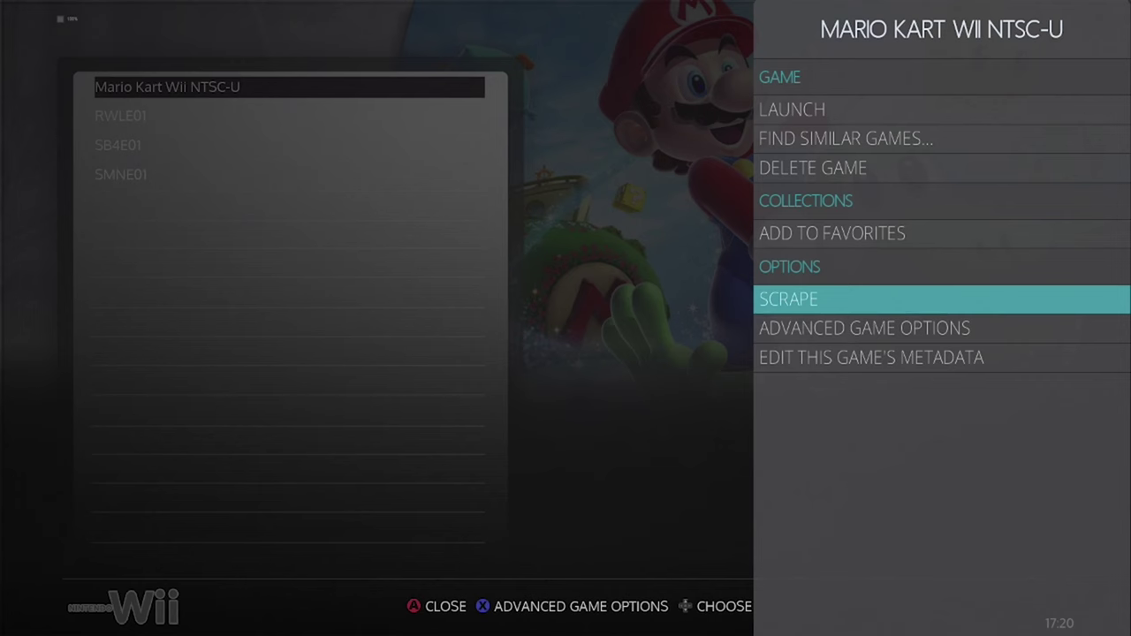
{"action": "key", "text": "Down"}
{"action": "key", "text": "Down"}
{"action": "key", "text": "Return"}
Delete the NTSC-U suffix so the game's name is Mario Kart Wii.
{"action": "key", "text": "Return"}
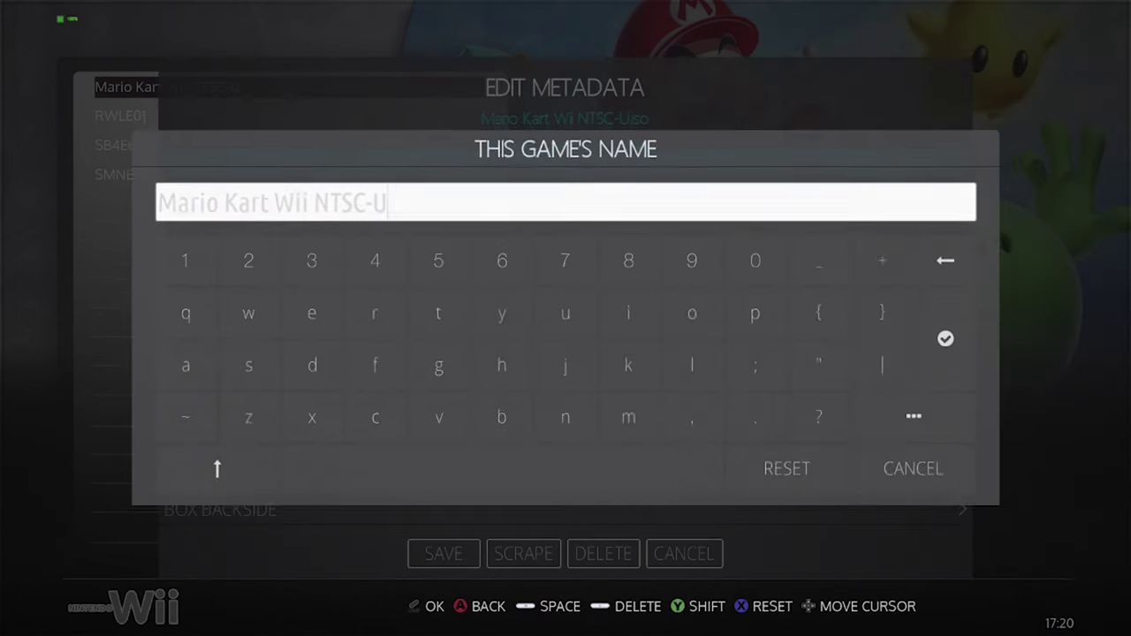
{"action": "key", "text": "Down"}
{"action": "key", "text": "Left"}
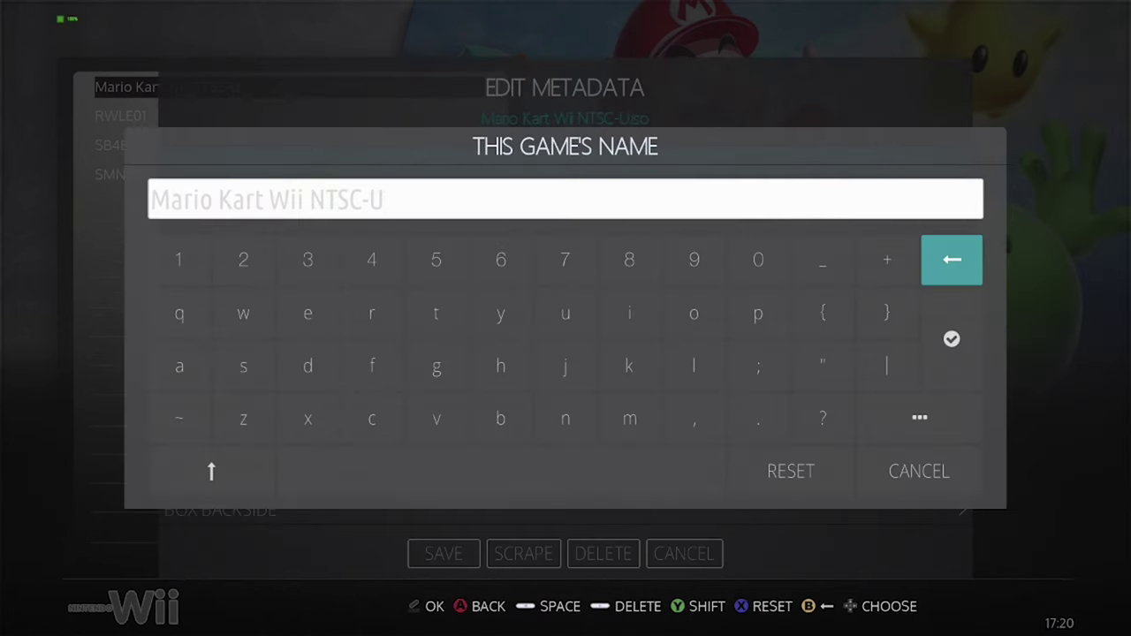
{"action": "key", "text": "Return"}
{"action": "key", "text": "Return"}
{"action": "key", "text": "Return"}
{"action": "key", "text": "Return"}
{"action": "key", "text": "Return"}
{"action": "key", "text": "Return"}
{"action": "key", "text": "Return"}
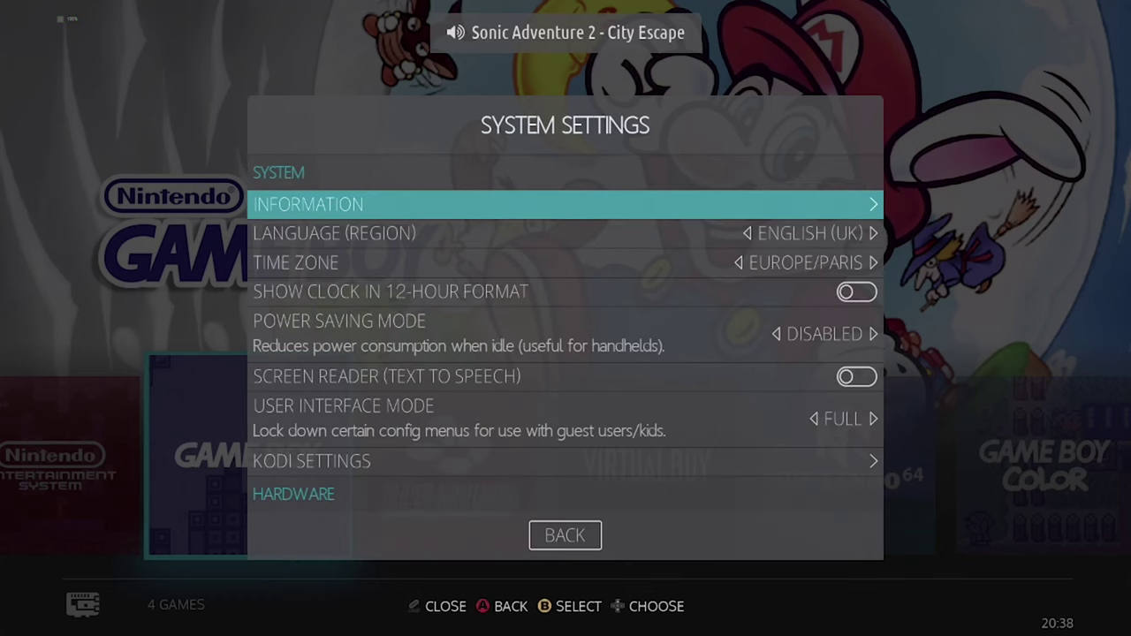
Open the Frontend Developer Options in the advanced section of System Settings.
{"action": "key", "text": "Down"}
{"action": "key", "text": "Down"}
{"action": "key", "text": "Down"}
{"action": "key", "text": "Down"}
{"action": "key", "text": "Down"}
{"action": "key", "text": "Down"}
{"action": "key", "text": "Down"}
{"action": "key", "text": "Down"}
{"action": "key", "text": "Down"}
{"action": "key", "text": "Down"}
{"action": "key", "text": "Down"}
{"action": "key", "text": "Down"}
{"action": "key", "text": "Down"}
{"action": "key", "text": "Down"}
{"action": "key", "text": "Down"}
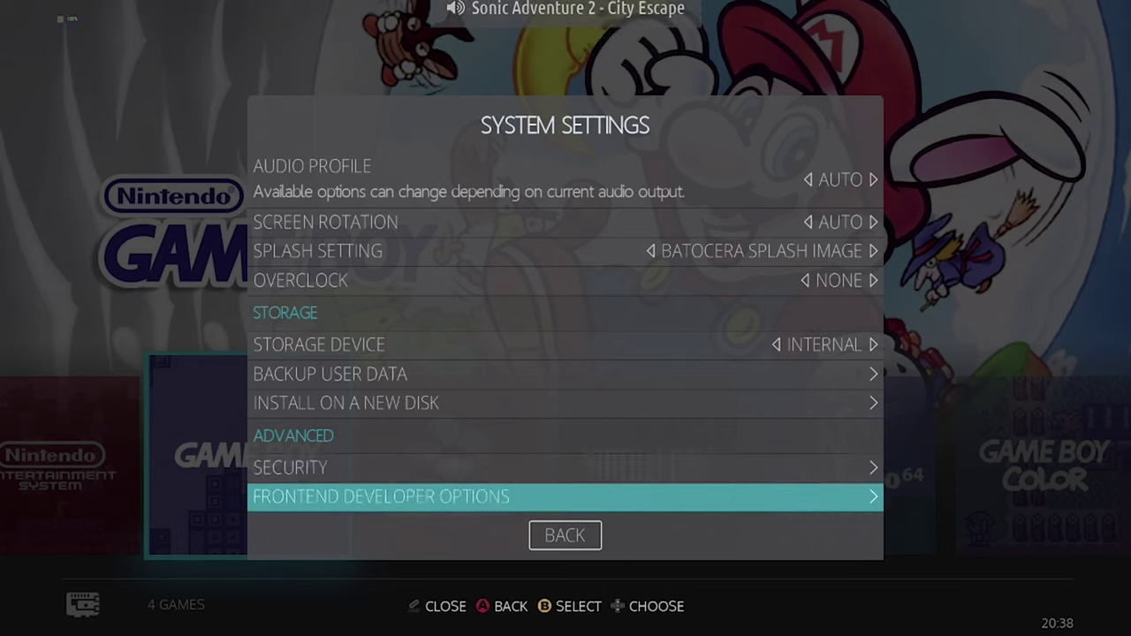
{"action": "key", "text": "Return"}
Enable Switch A & B Buttons in EmulationStation.
{"action": "key", "text": "Down"}
{"action": "key", "text": "Down"}
{"action": "key", "text": "Down"}
{"action": "key", "text": "Down"}
{"action": "key", "text": "Down"}
{"action": "key", "text": "Down"}
{"action": "key", "text": "Down"}
{"action": "key", "text": "Down"}
{"action": "key", "text": "Down"}
{"action": "key", "text": "Down"}
{"action": "key", "text": "Down"}
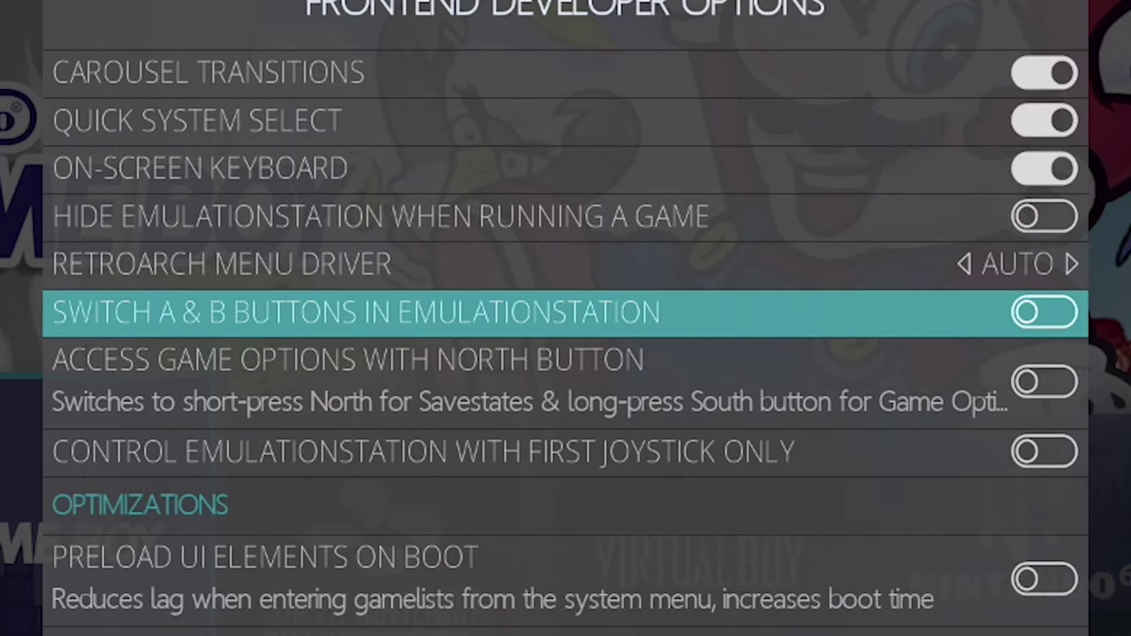
{"action": "key", "text": "Return"}
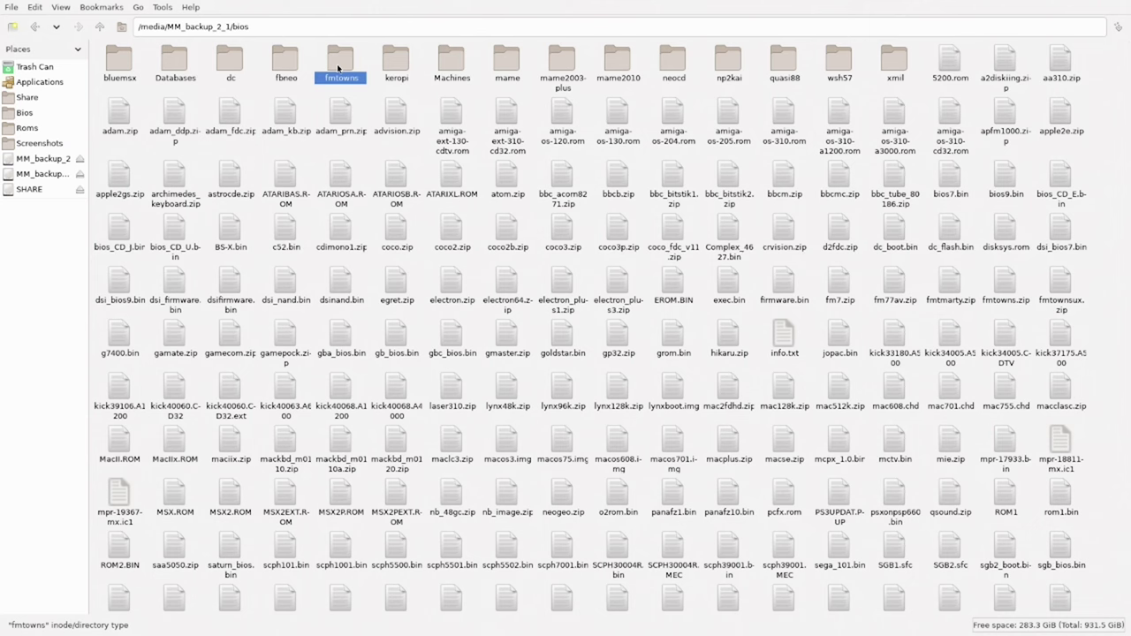
Copy every file from the backup drive's bios folder into the /userdata/bios folder.
{"action": "key", "text": "ctrl+a"}
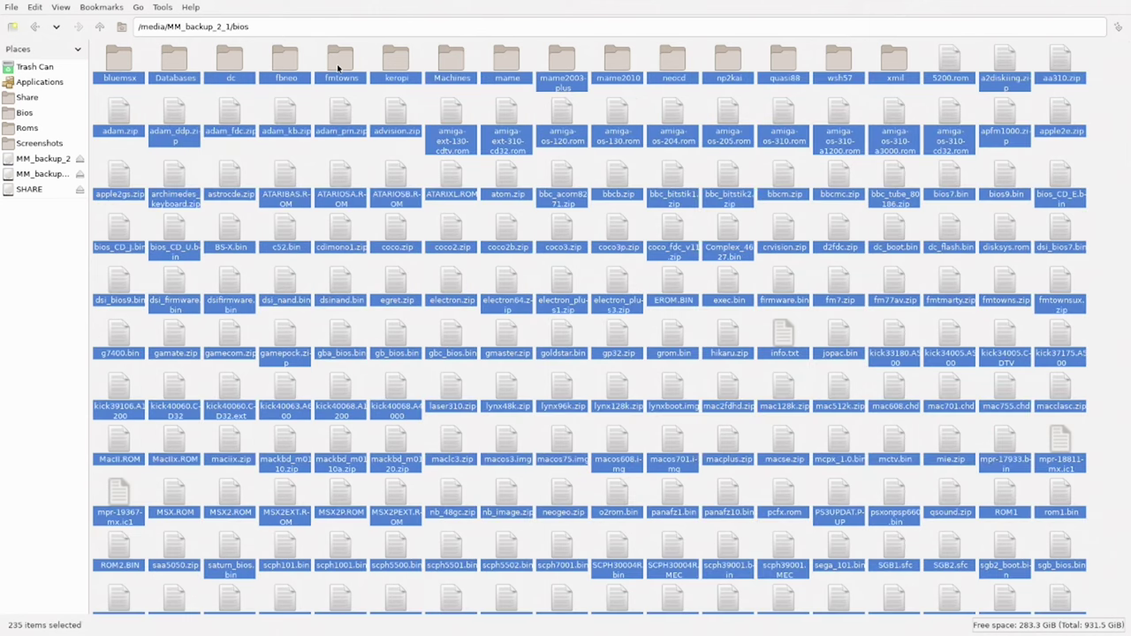
{"action": "right_click", "coordinate": [274, 115]}
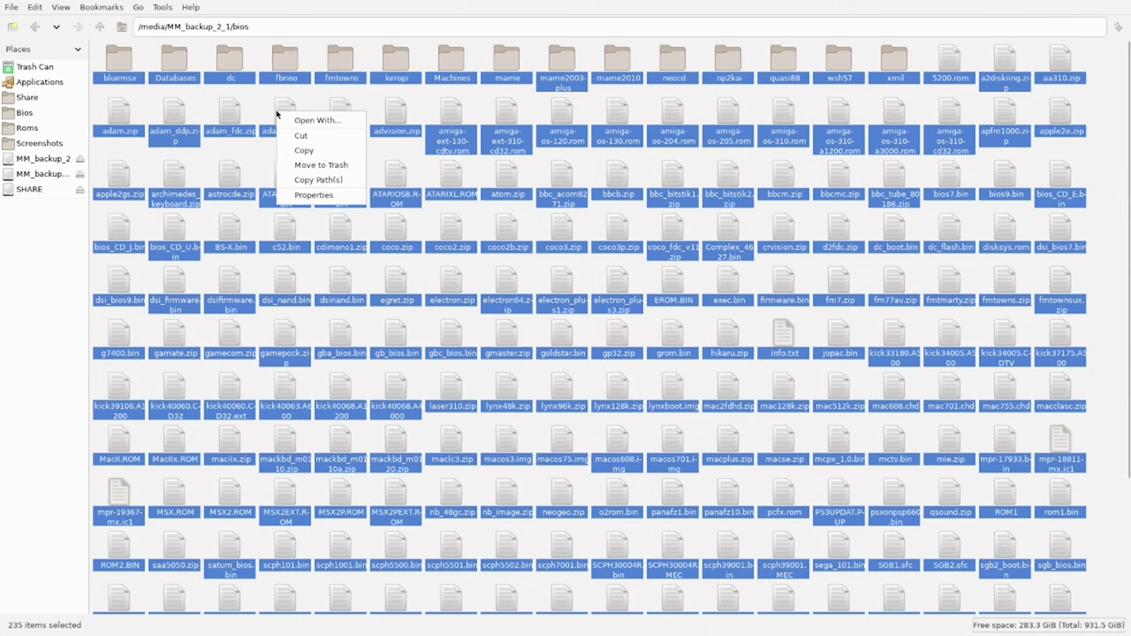
{"action": "left_click", "coordinate": [300, 151]}
{"action": "left_click", "coordinate": [24, 112]}
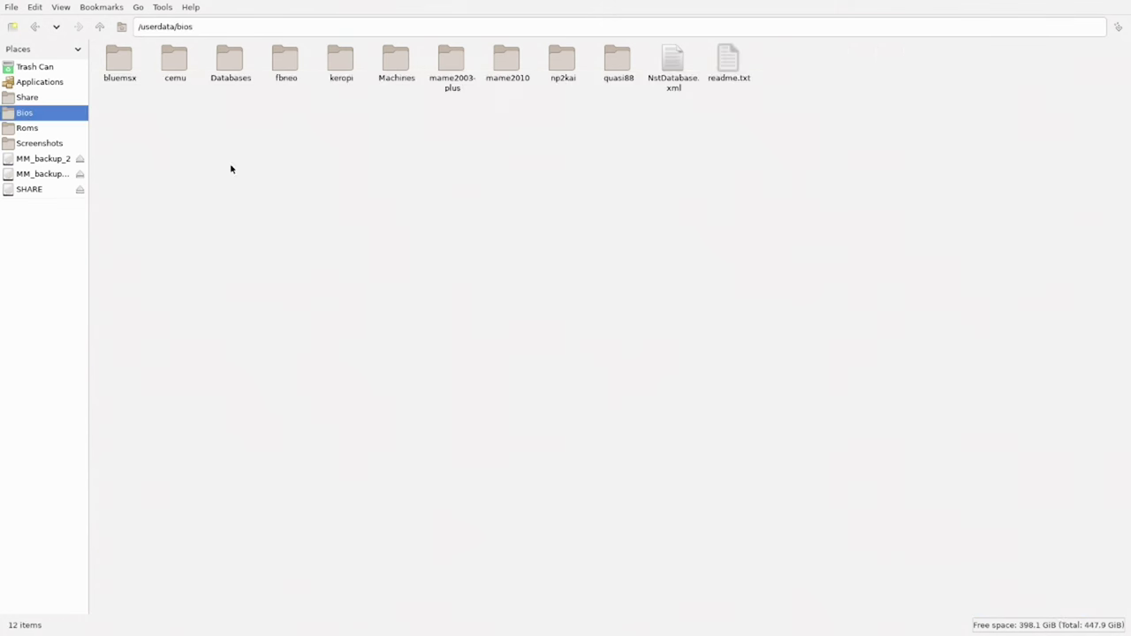
{"action": "key", "text": "ctrl+v"}
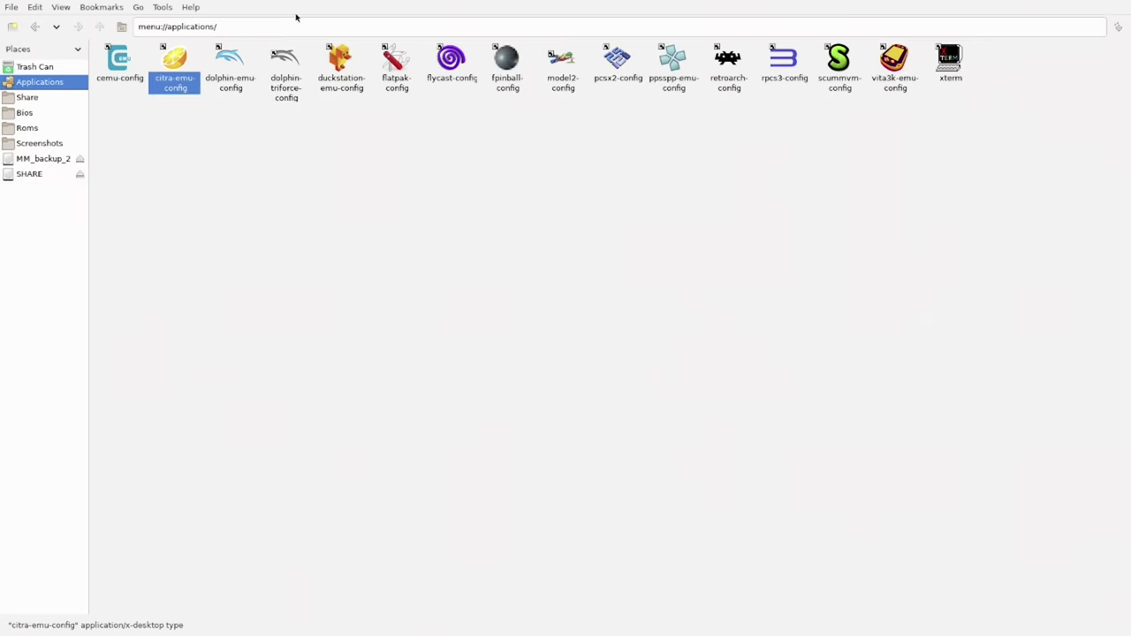
Launch citra-emu-config and open the Graphics section of the Citra configuration.
{"action": "double_click", "coordinate": [180, 62]}
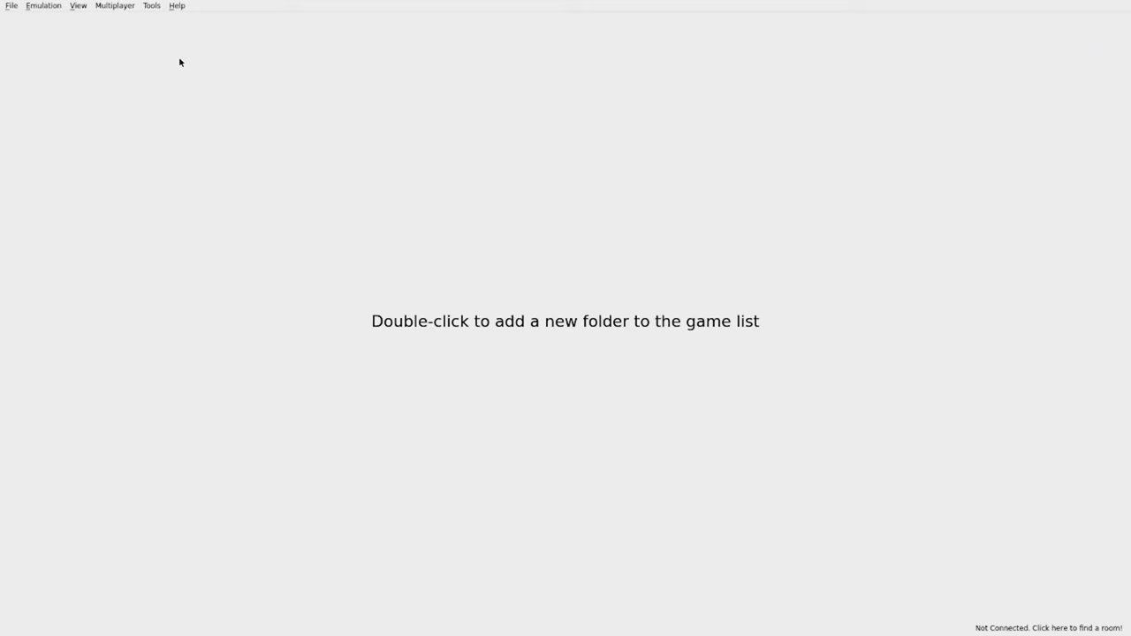
{"action": "left_click", "coordinate": [61, 5]}
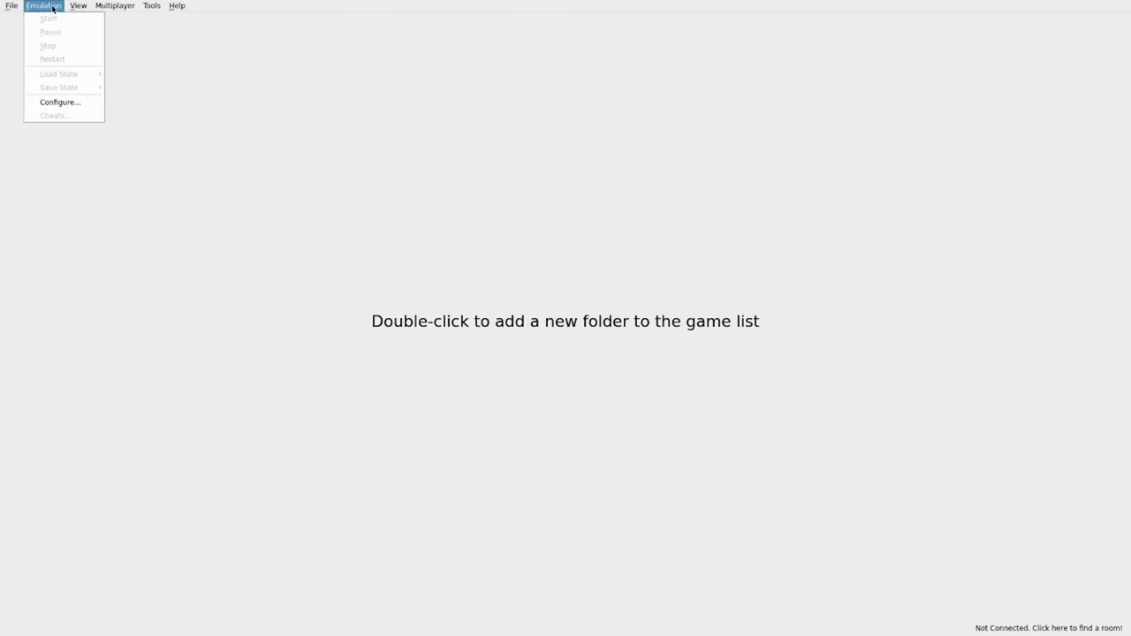
{"action": "left_click", "coordinate": [53, 100]}
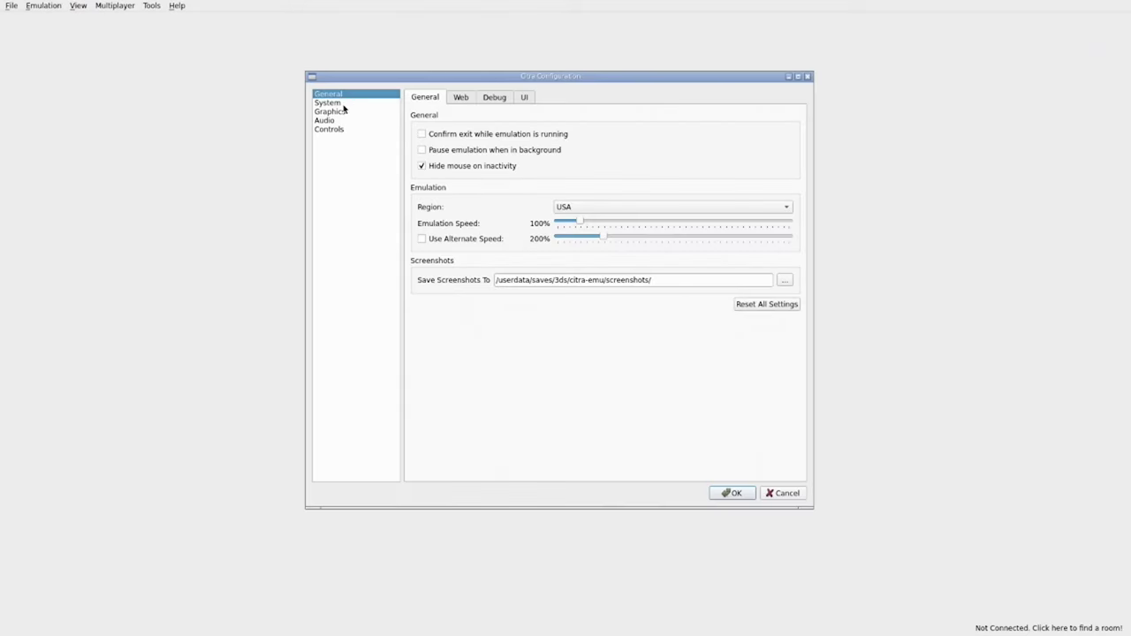
{"action": "left_click", "coordinate": [343, 109]}
{"action": "left_click", "coordinate": [633, 127]}
{"action": "left_click", "coordinate": [633, 127]}
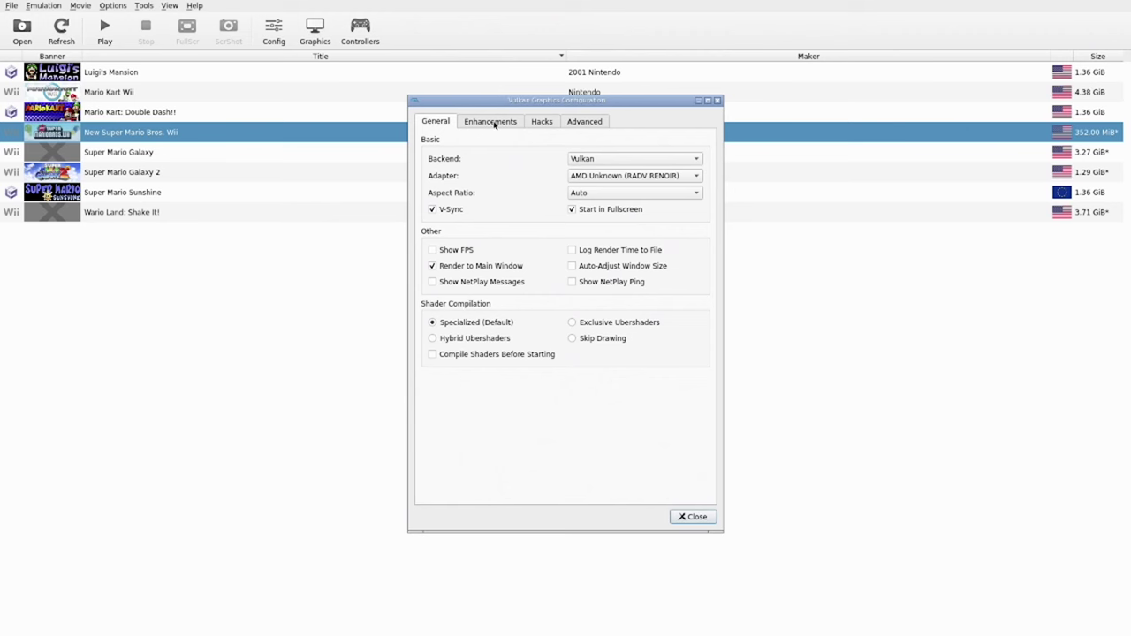
Open the Enhancements settings in Dolphin's Vulkan graphics configuration.
{"action": "left_click", "coordinate": [493, 124]}
{"action": "left_click", "coordinate": [546, 159]}
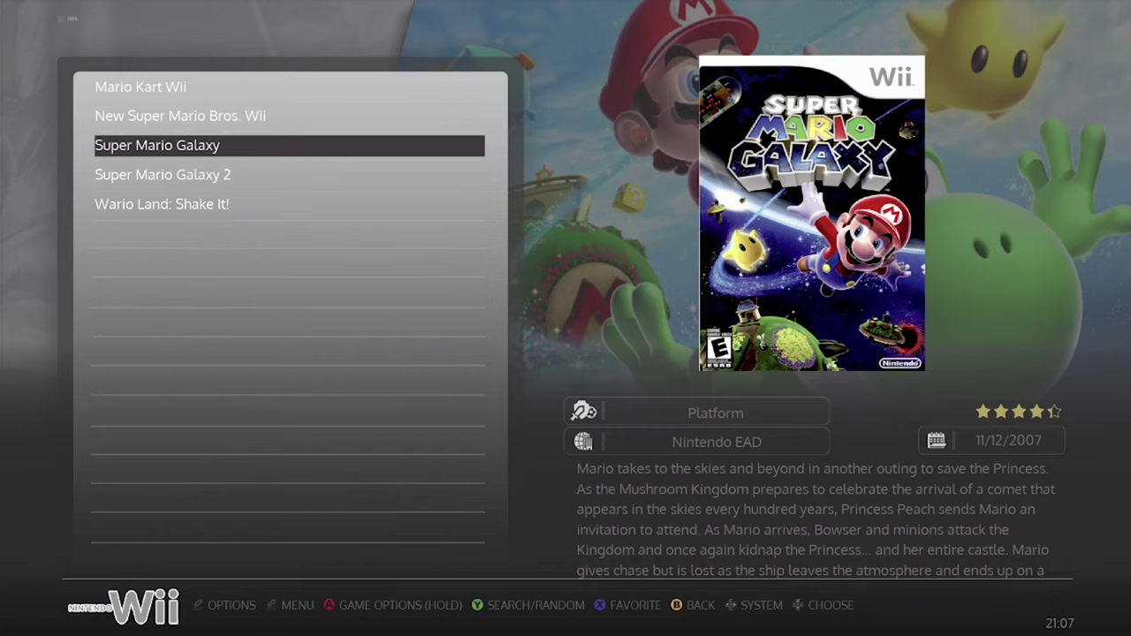
Open the advanced game options for Super Mario Galaxy and go to the Rendering Resolution setting.
{"action": "key", "text": "Return"}
{"action": "key", "text": "Down"}
{"action": "key", "text": "Down"}
{"action": "key", "text": "Down"}
{"action": "key", "text": "Down"}
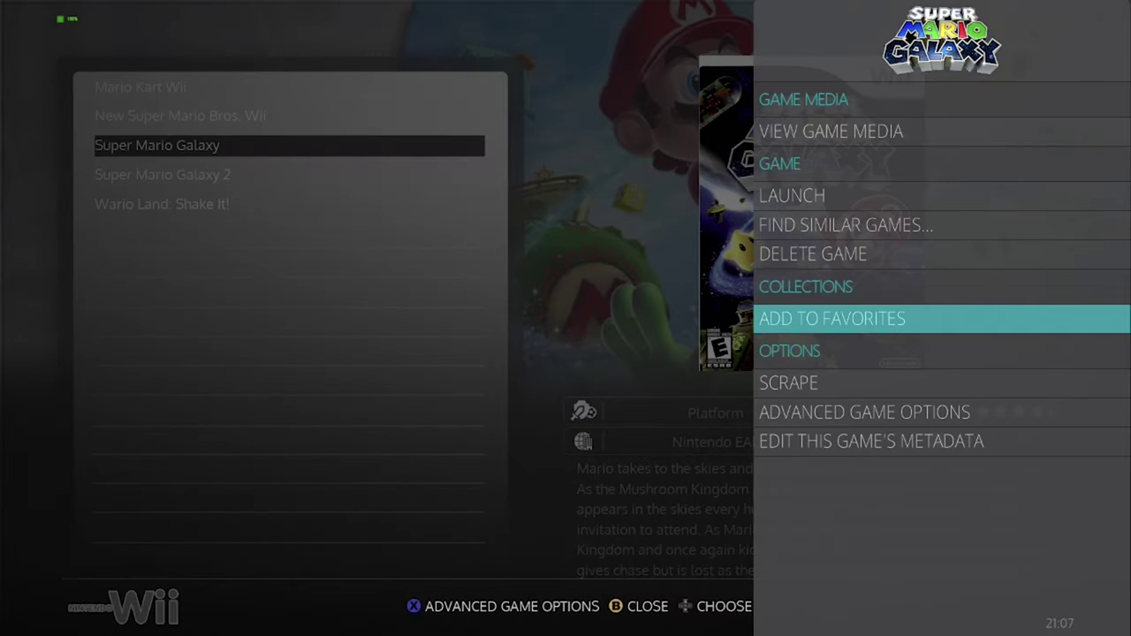
{"action": "key", "text": "Return"}
{"action": "key", "text": "Down"}
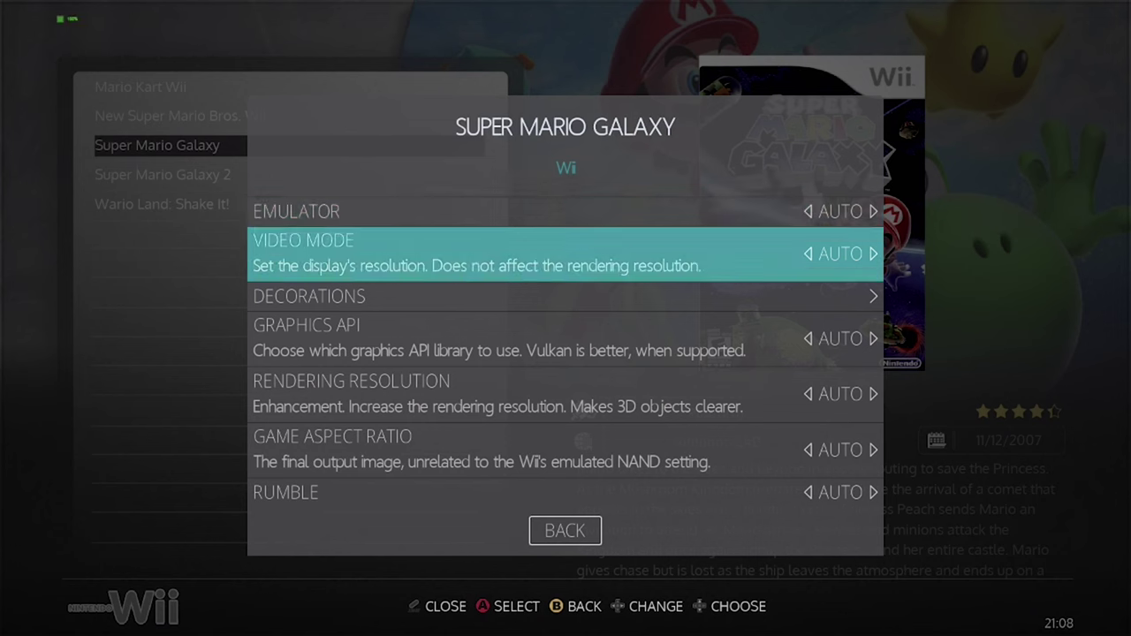
{"action": "key", "text": "Down"}
{"action": "key", "text": "Down"}
{"action": "key", "text": "Down"}
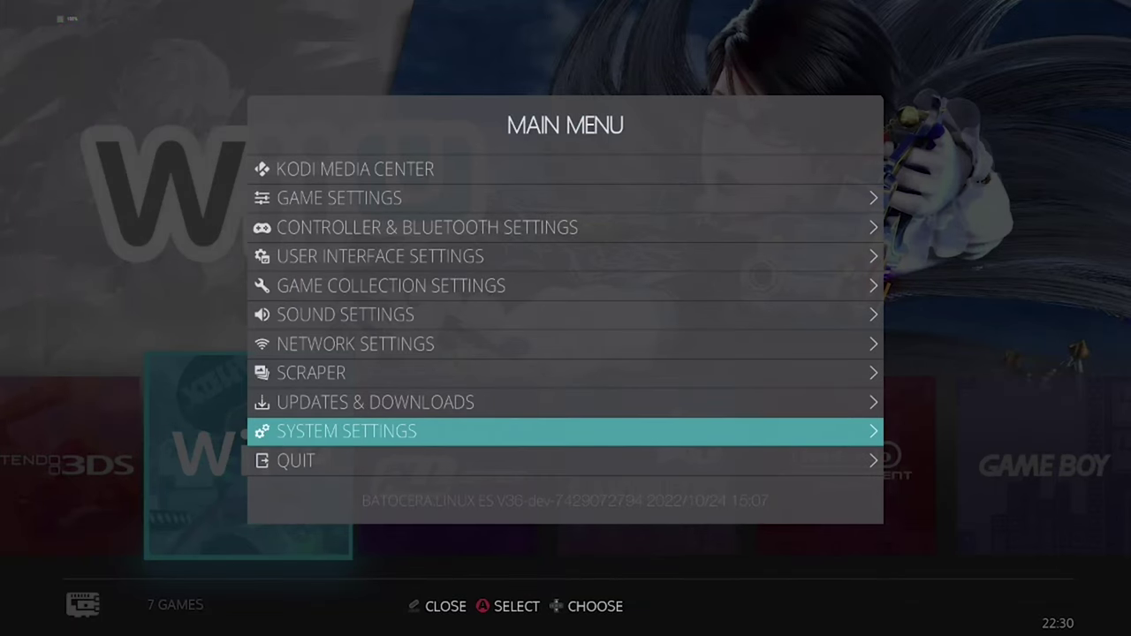
Set the audio output in System Settings to the HD Audio Controller Digital Stereo (IEC958) device.
{"action": "key", "text": "Return"}
{"action": "key", "text": "Down"}
{"action": "key", "text": "Down"}
{"action": "key", "text": "Down"}
{"action": "key", "text": "Down"}
{"action": "key", "text": "Down"}
{"action": "key", "text": "Down"}
{"action": "key", "text": "Down"}
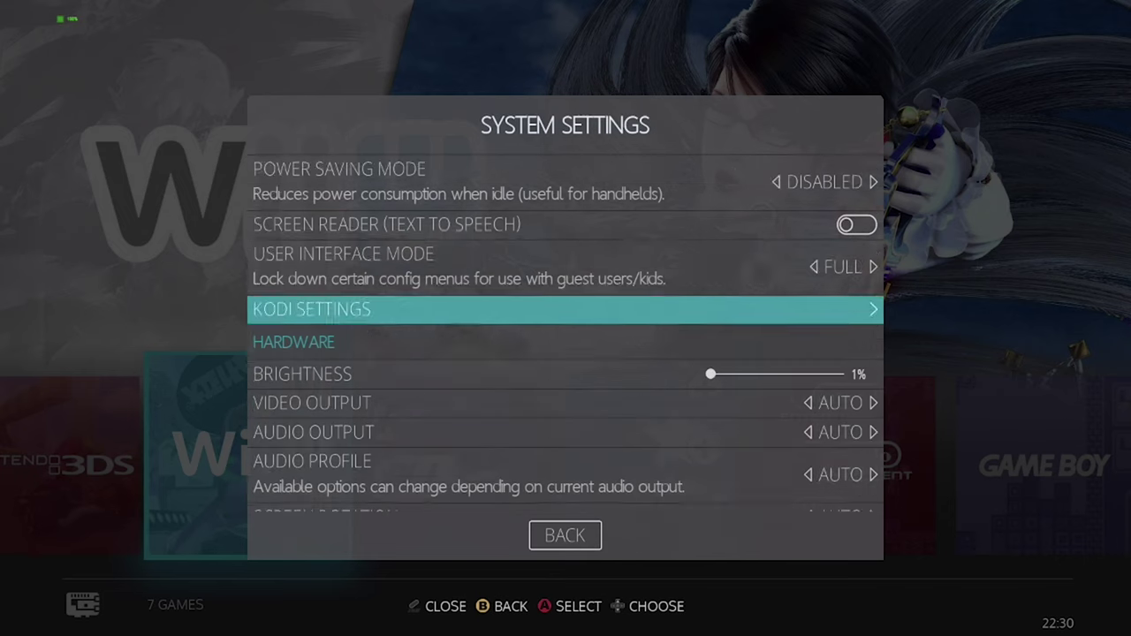
{"action": "key", "text": "Down"}
{"action": "key", "text": "Down"}
{"action": "key", "text": "Down"}
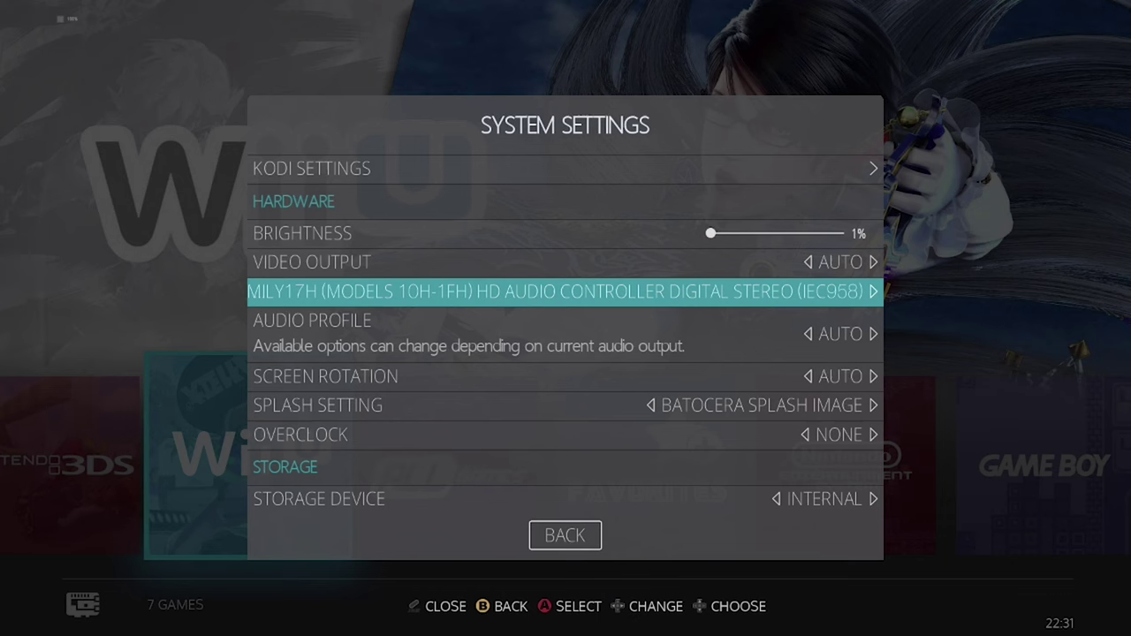
{"action": "key", "text": "Return"}
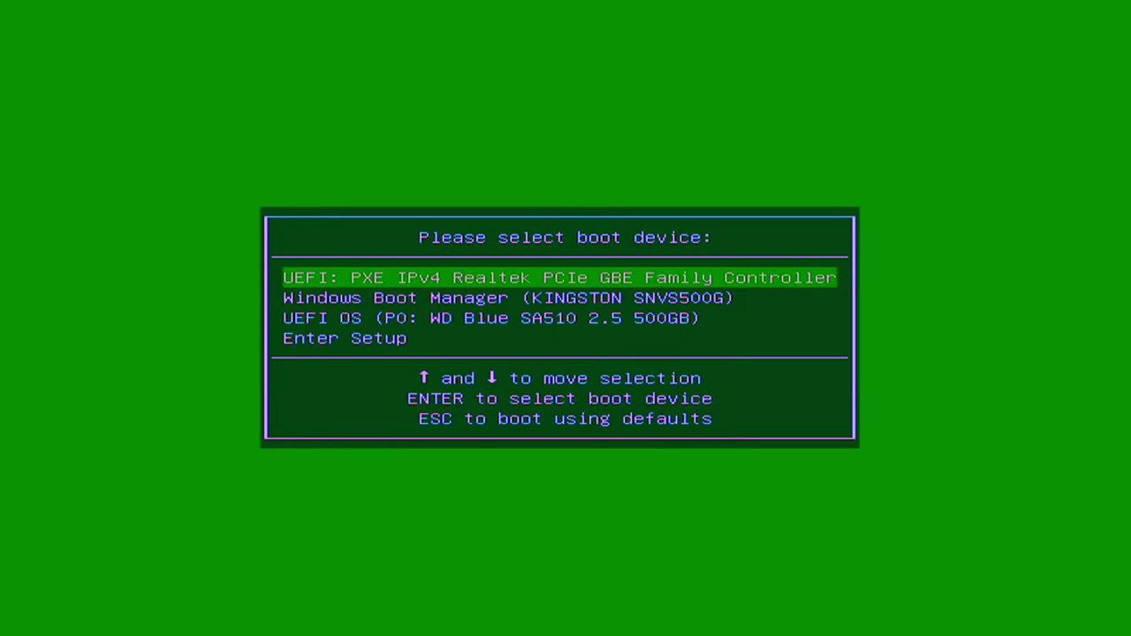
Enter the firmware setup from the boot device selection and open its Boot configuration.
{"action": "key", "text": "Down"}
{"action": "key", "text": "Down"}
{"action": "key", "text": "Down"}
{"action": "key", "text": "Return"}
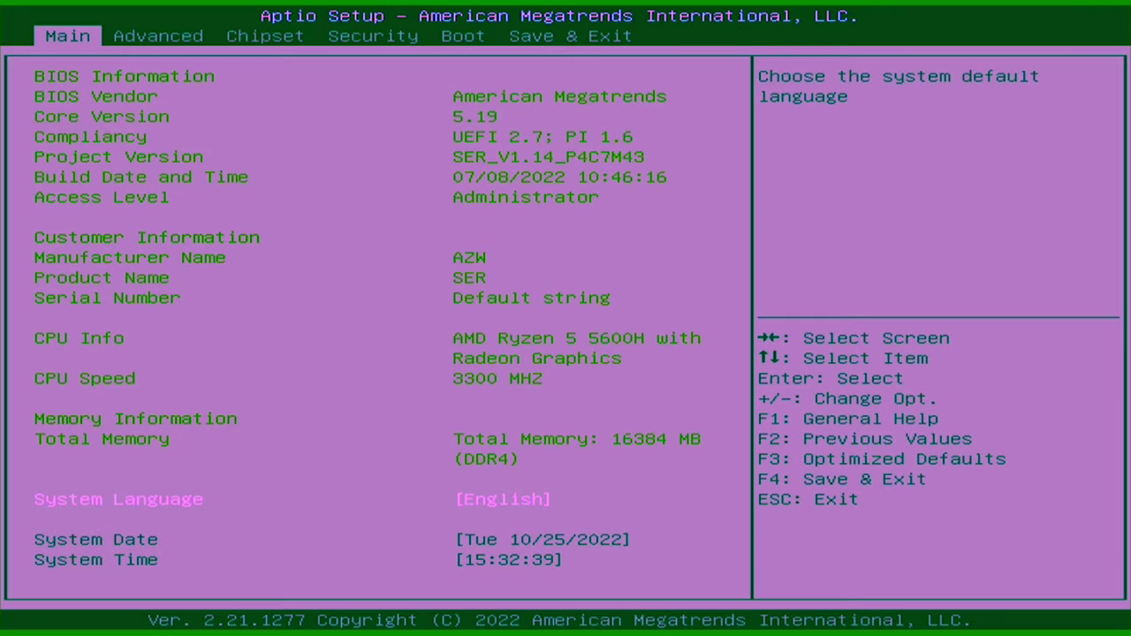
{"action": "key", "text": "Right"}
{"action": "key", "text": "Right"}
{"action": "key", "text": "Right"}
{"action": "key", "text": "Right"}
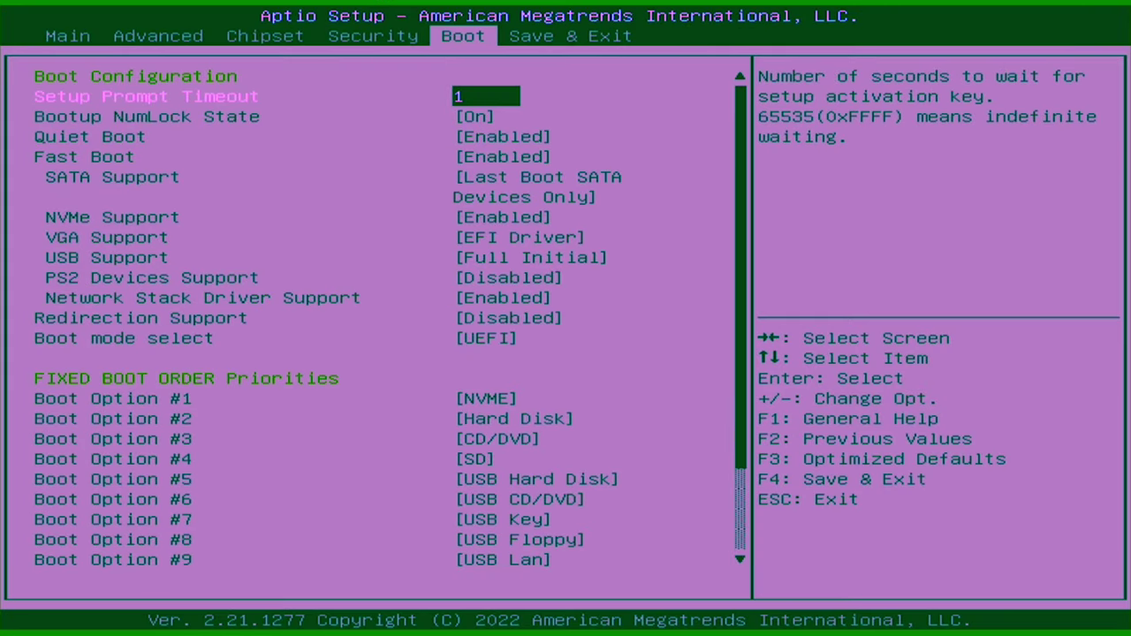
Set Boot Option #1 to Hard Disk in the fixed boot order priorities.
{"action": "key", "text": "Down"}
{"action": "key", "text": "Down"}
{"action": "key", "text": "Down"}
{"action": "key", "text": "Down"}
{"action": "key", "text": "Down"}
{"action": "key", "text": "Down"}
{"action": "key", "text": "Down"}
{"action": "key", "text": "Down"}
{"action": "key", "text": "Down"}
{"action": "key", "text": "Down"}
{"action": "key", "text": "Down"}
{"action": "key", "text": "Down"}
{"action": "key", "text": "Return"}
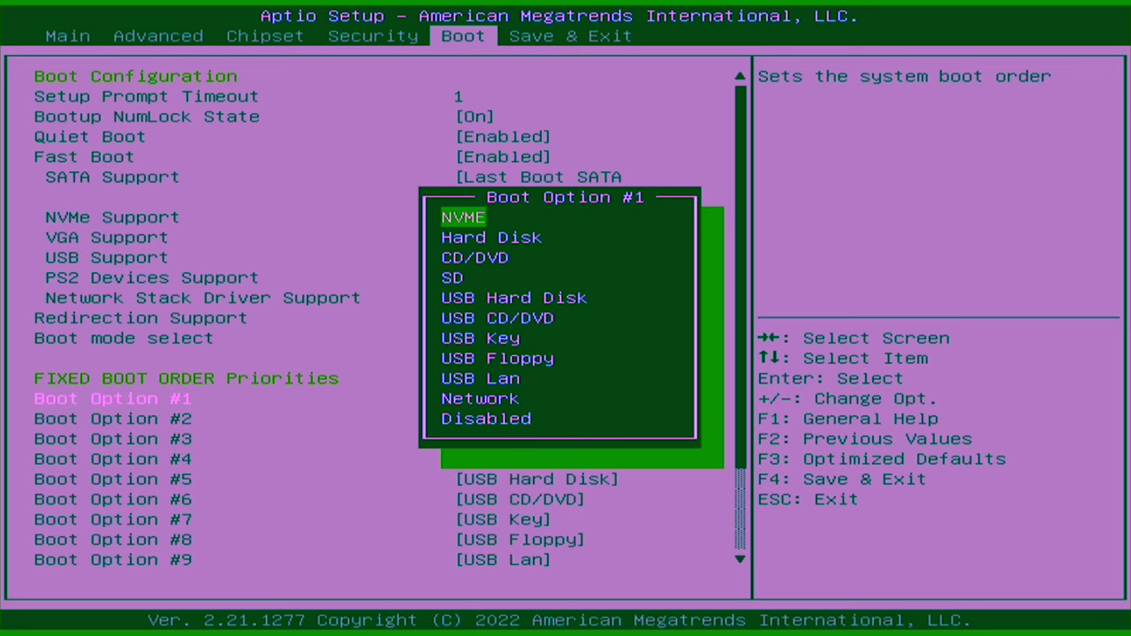
{"action": "key", "text": "Down"}
{"action": "key", "text": "Return"}
{"action": "key", "text": "Down"}
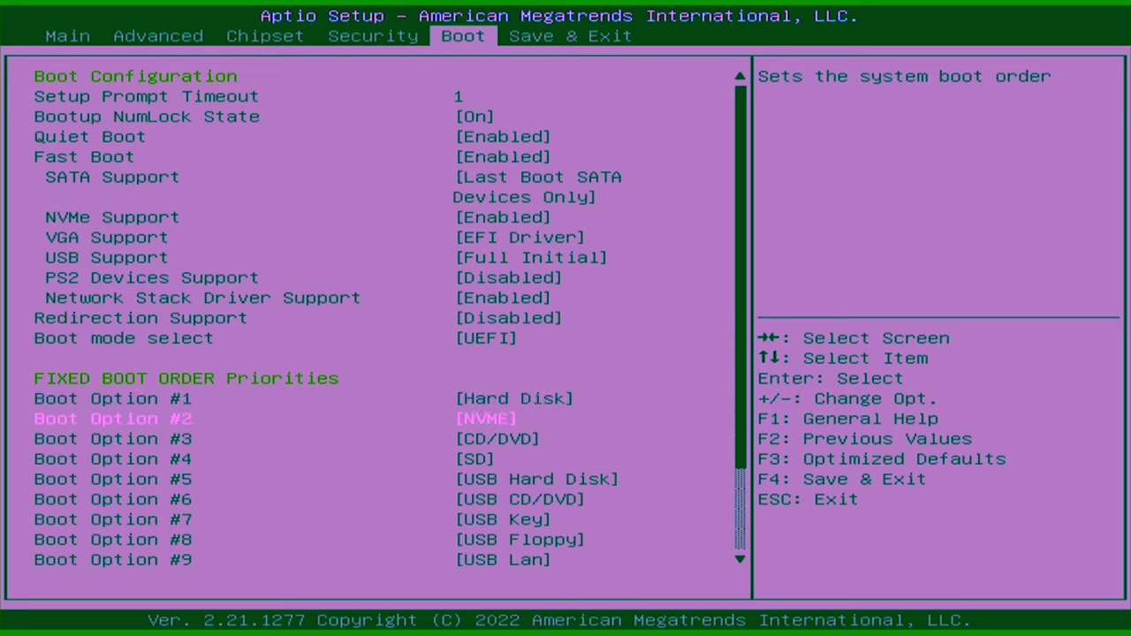
{"action": "key", "text": "Up"}
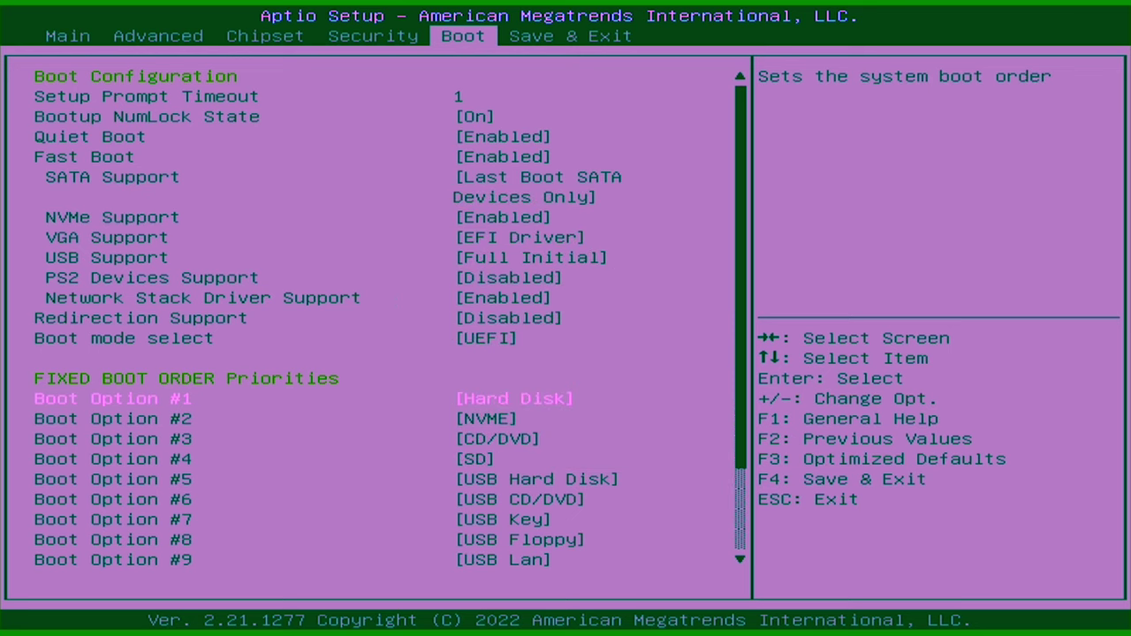
{"action": "key", "text": "Up"}
{"action": "key", "text": "Up"}
{"action": "key", "text": "Up"}
{"action": "key", "text": "Up"}
{"action": "key", "text": "Up"}
{"action": "key", "text": "Up"}
{"action": "key", "text": "Up"}
{"action": "key", "text": "Up"}
{"action": "key", "text": "Up"}
{"action": "key", "text": "Up"}
{"action": "key", "text": "Up"}
{"action": "key", "text": "Up"}
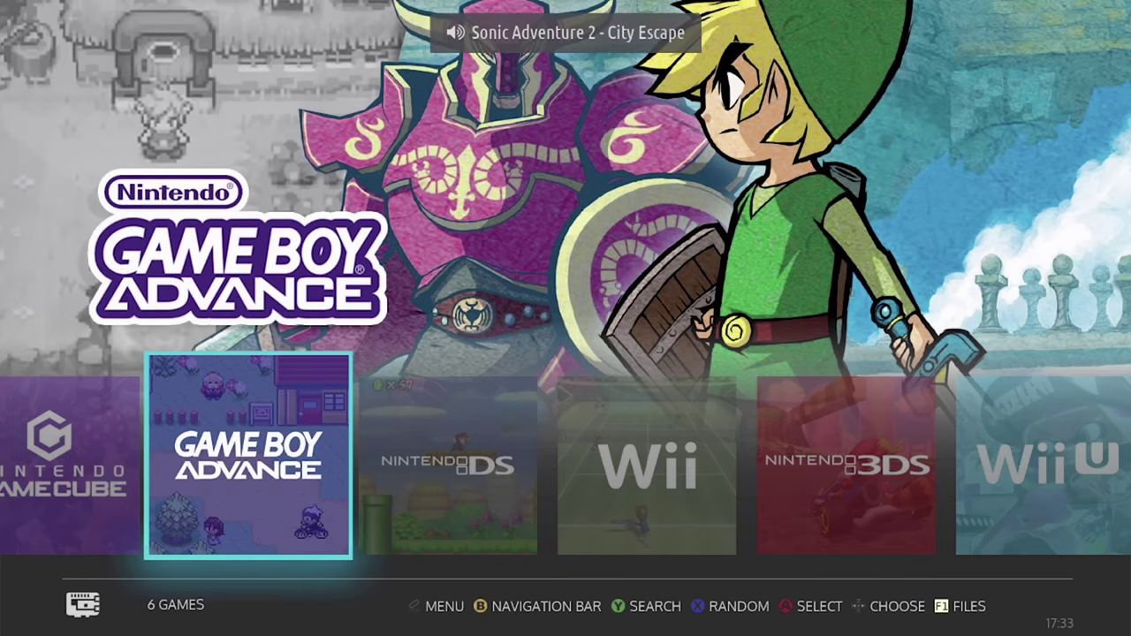
{"action": "key", "text": "Right"}
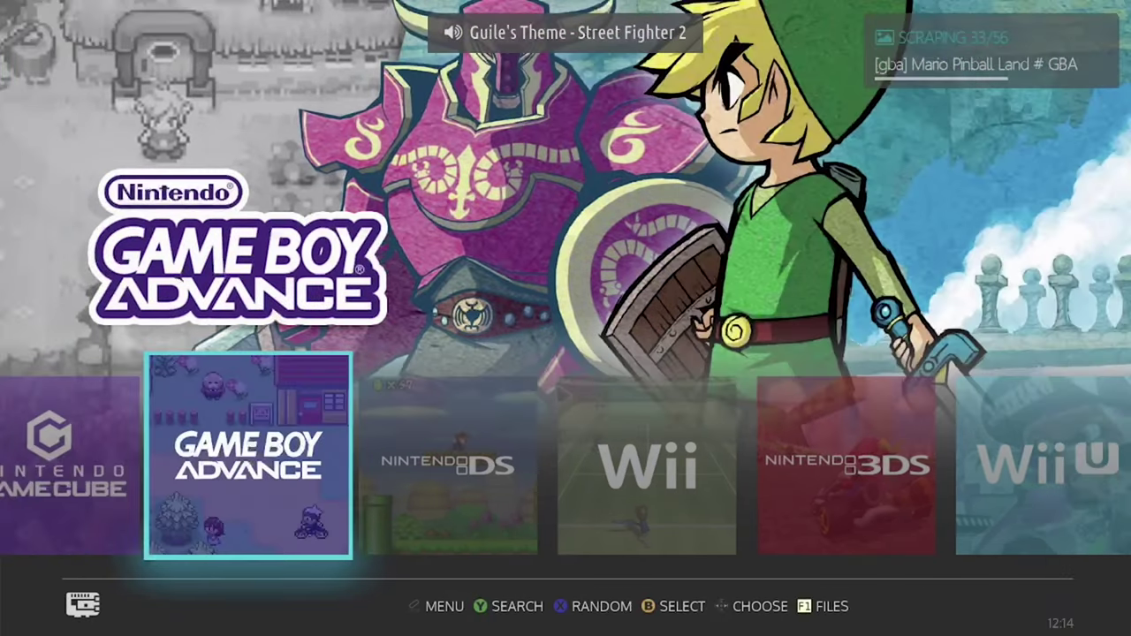
{"action": "key", "text": "Right"}
{"action": "key", "text": "Right"}
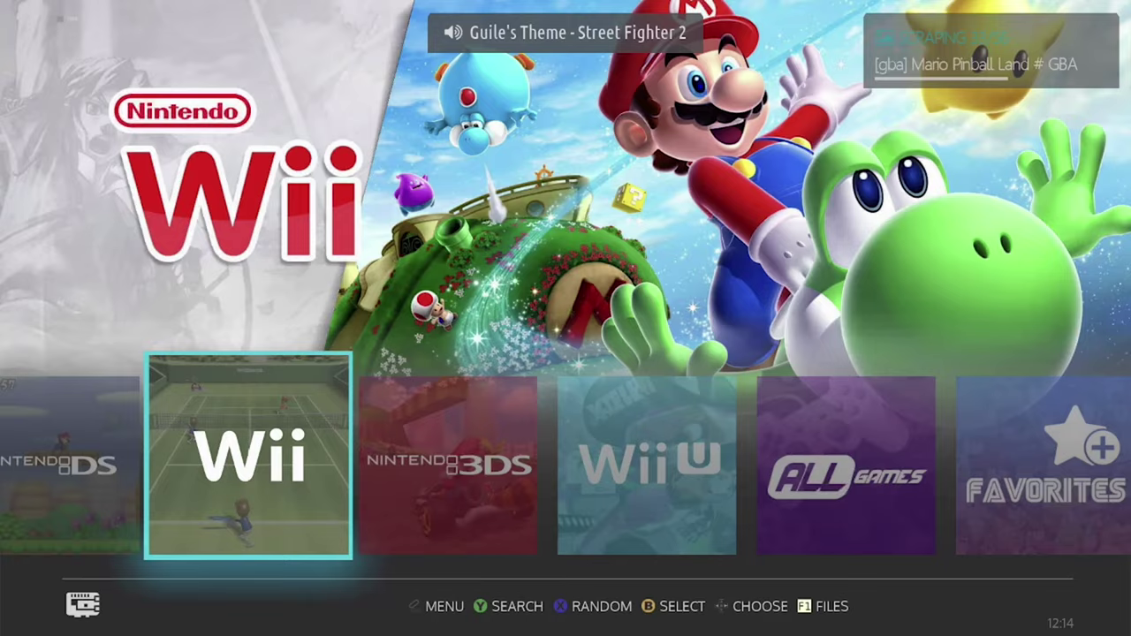
{"action": "key", "text": "Right"}
{"action": "key", "text": "Right"}
{"action": "key", "text": "Right"}
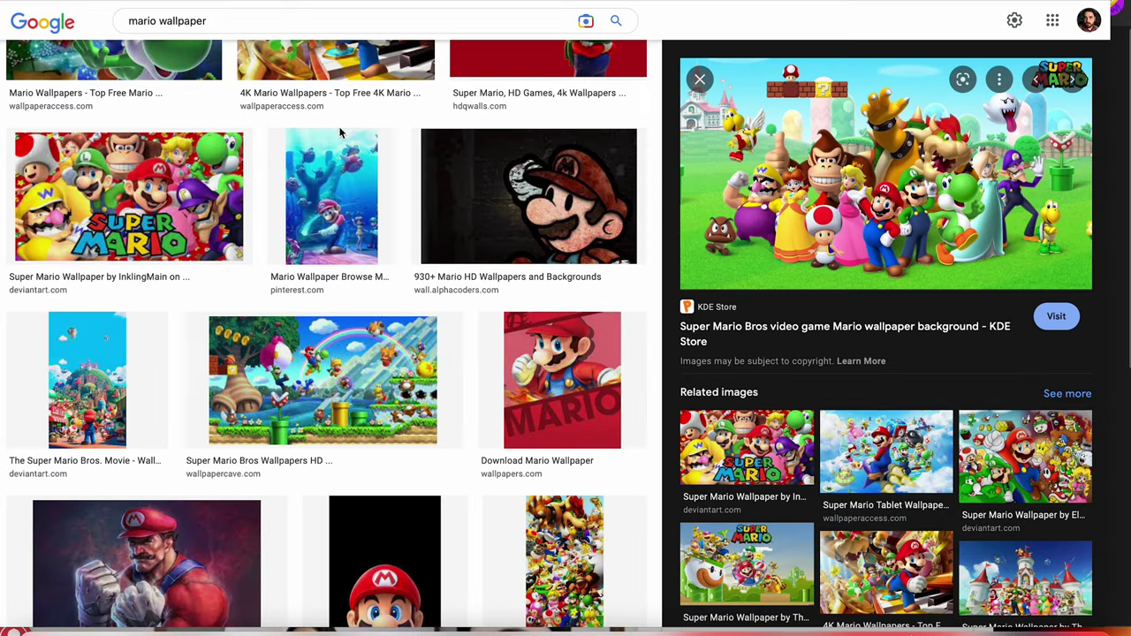
Open the link of the KDE Store Super Mario Bros wallpaper in a new window.
{"action": "right_click", "coordinate": [907, 235]}
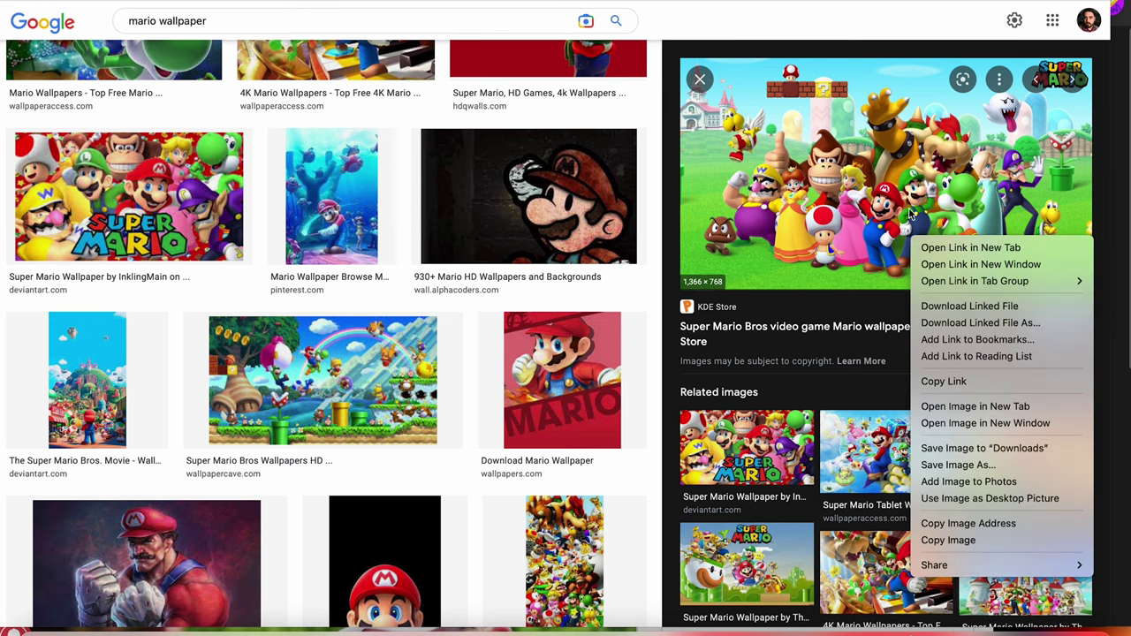
{"action": "left_click", "coordinate": [1013, 270]}
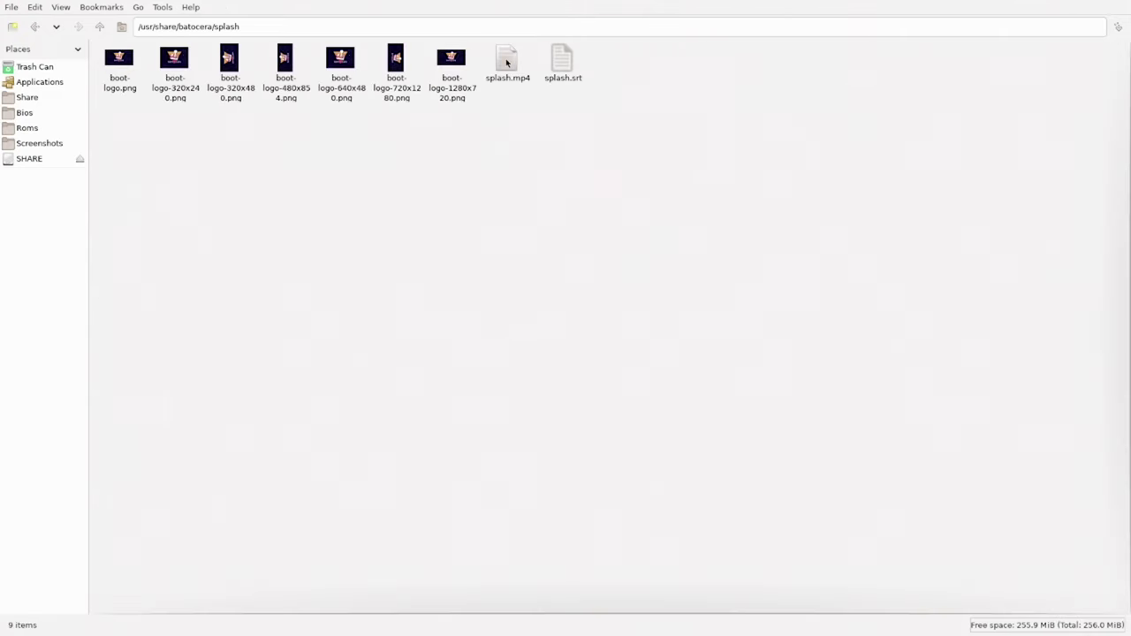
Enlarge the splash folder's icons and copy batocera_splash.jpg into it from the gabriel_games folder.
{"action": "key", "text": "ctrl+plus"}
{"action": "key", "text": "ctrl+t"}
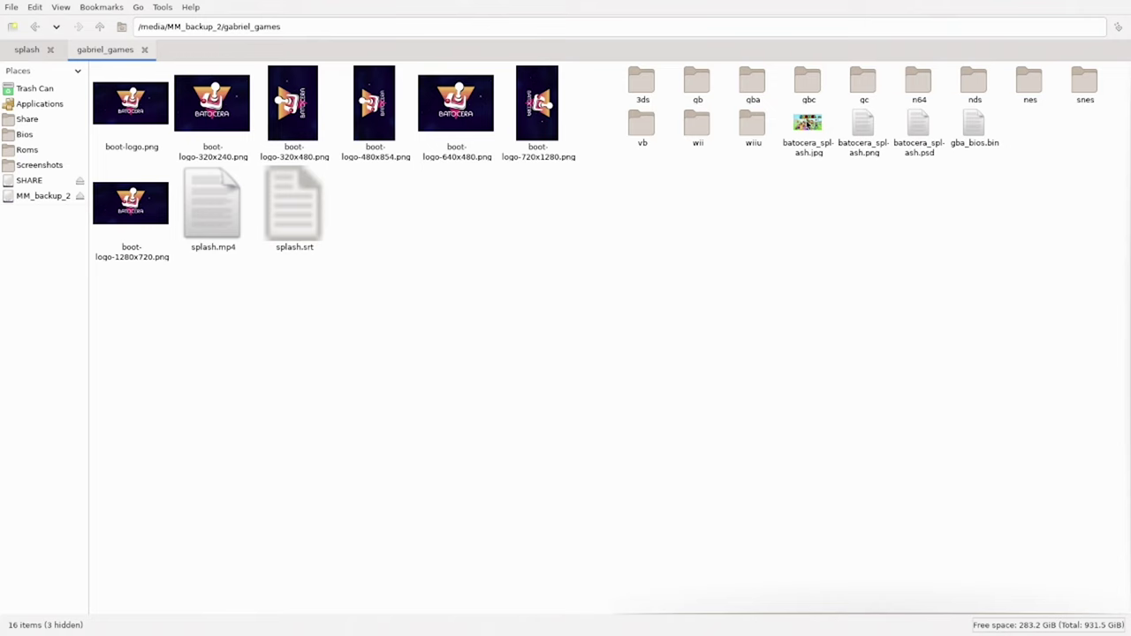
{"action": "left_click_drag", "start_coordinate": [809, 115], "coordinate": [403, 239]}
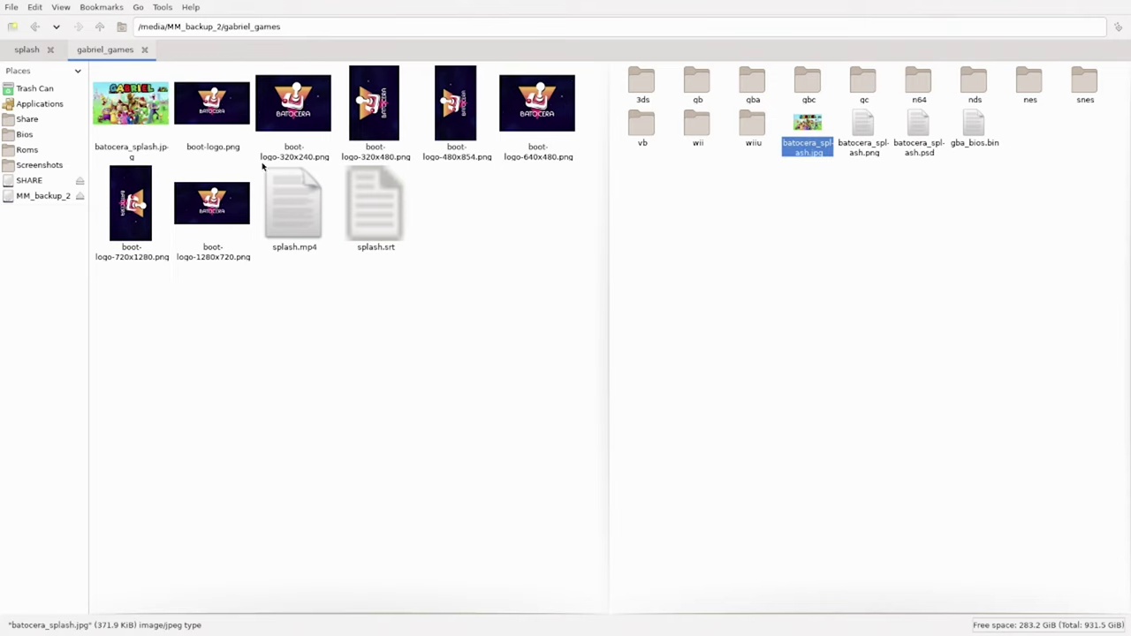
Rename the original boot-logo.png in the splash folder by appending a backup extension.
{"action": "right_click", "coordinate": [209, 111]}
{"action": "left_click", "coordinate": [239, 196]}
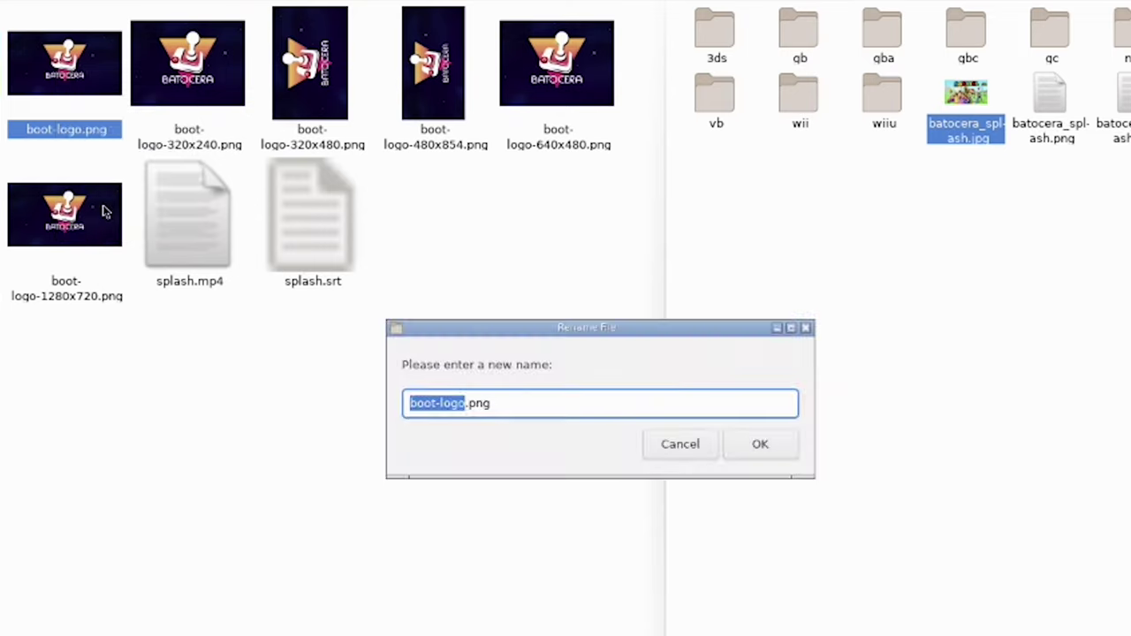
{"action": "key", "text": "End"}
{"action": "type", "text": ".ba"}
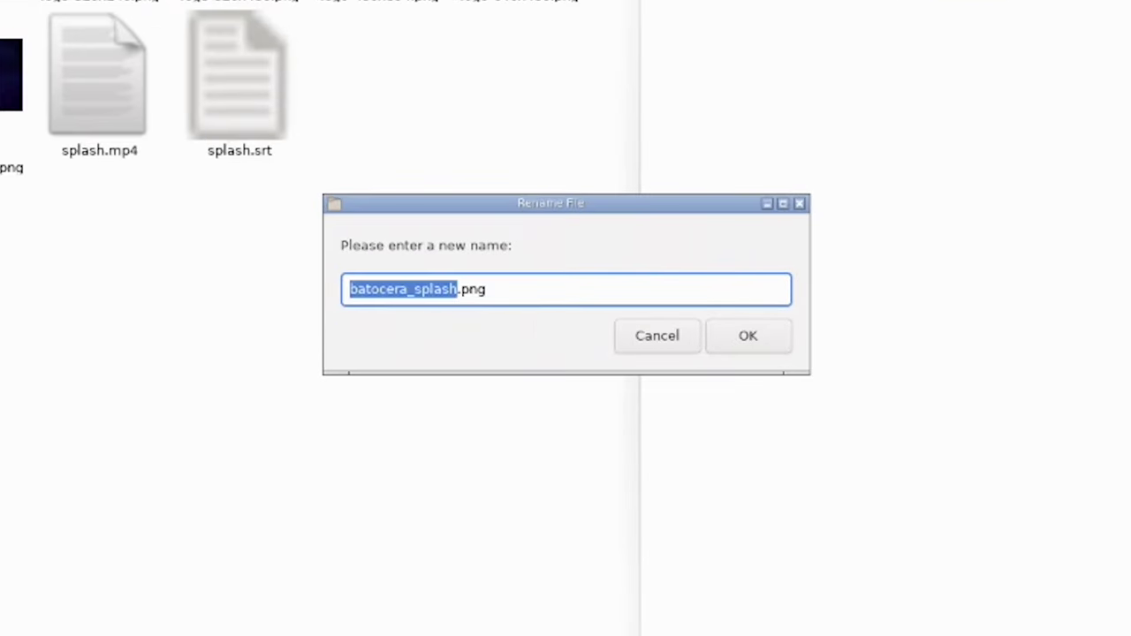
Rename batocera_splash.png in the splash folder as boot-logo.png.
{"action": "type", "text": "boot-"}
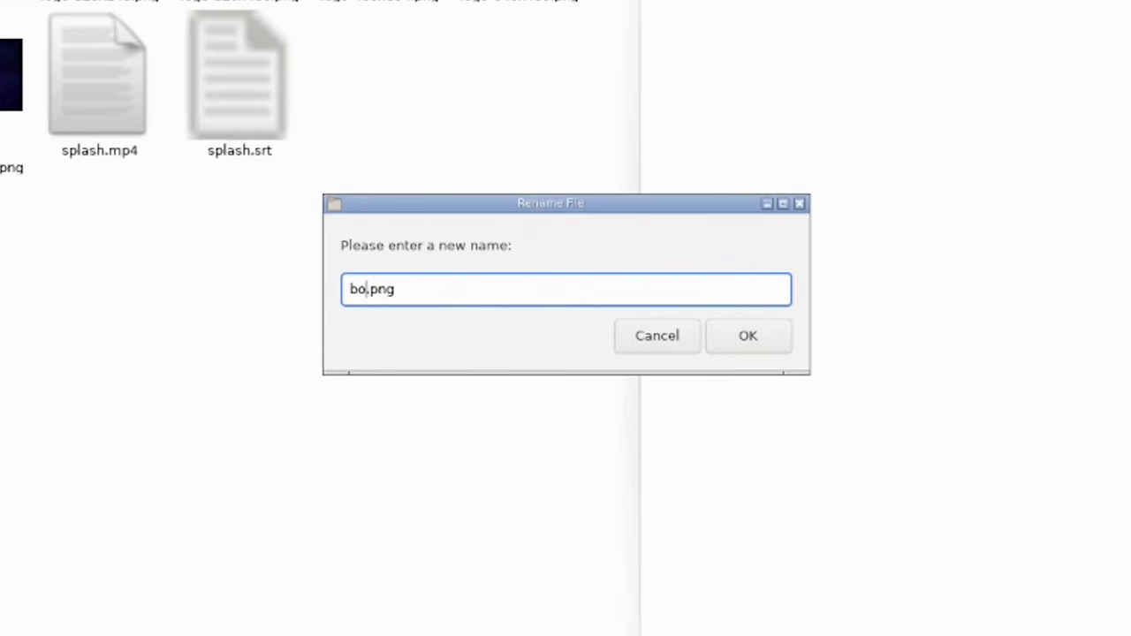
{"action": "type", "text": "logo"}
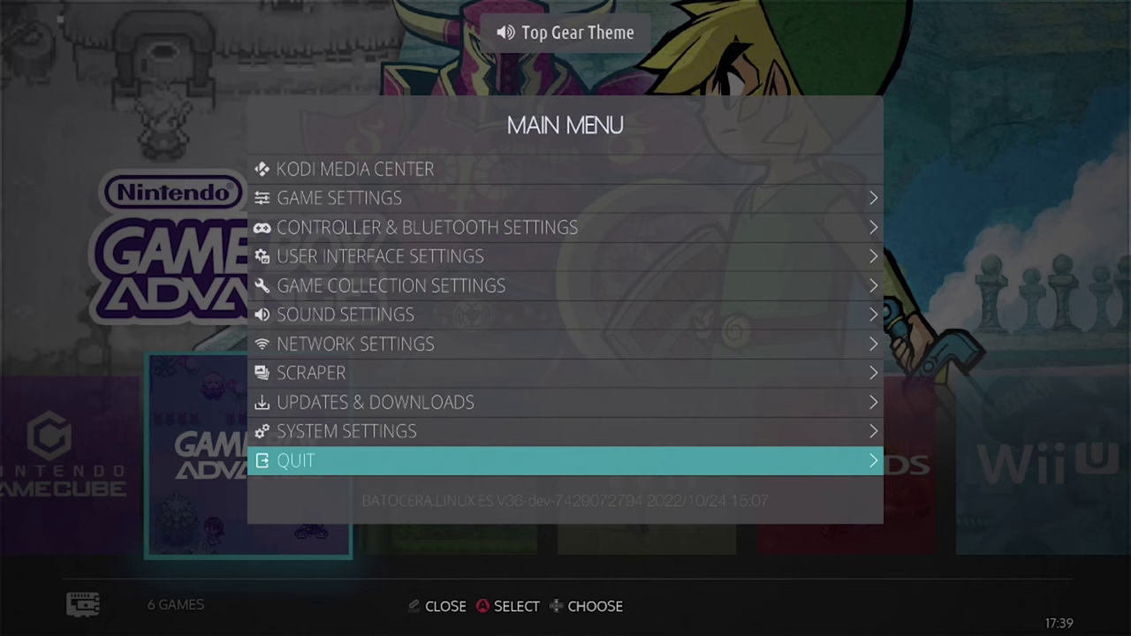
Open the Quit options in EmulationStation.
{"action": "key", "text": "Return"}
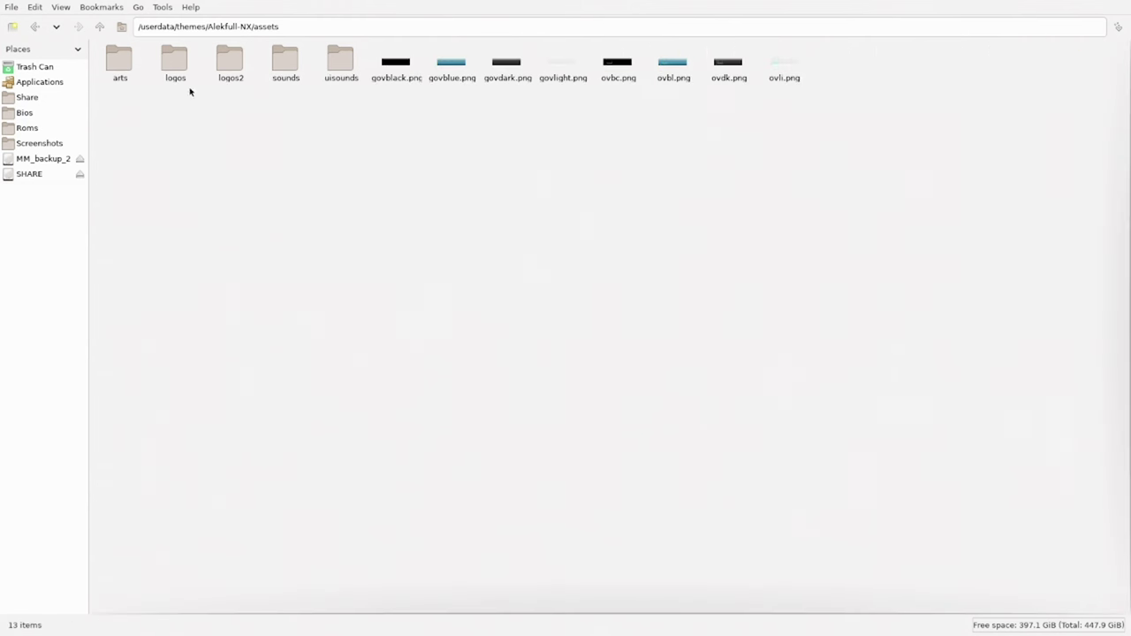
Open the Alekfull-NX theme's arts folder and rename its original splash.png to keep it as a backup.
{"action": "left_click", "coordinate": [112, 55]}
{"action": "double_click", "coordinate": [112, 56]}
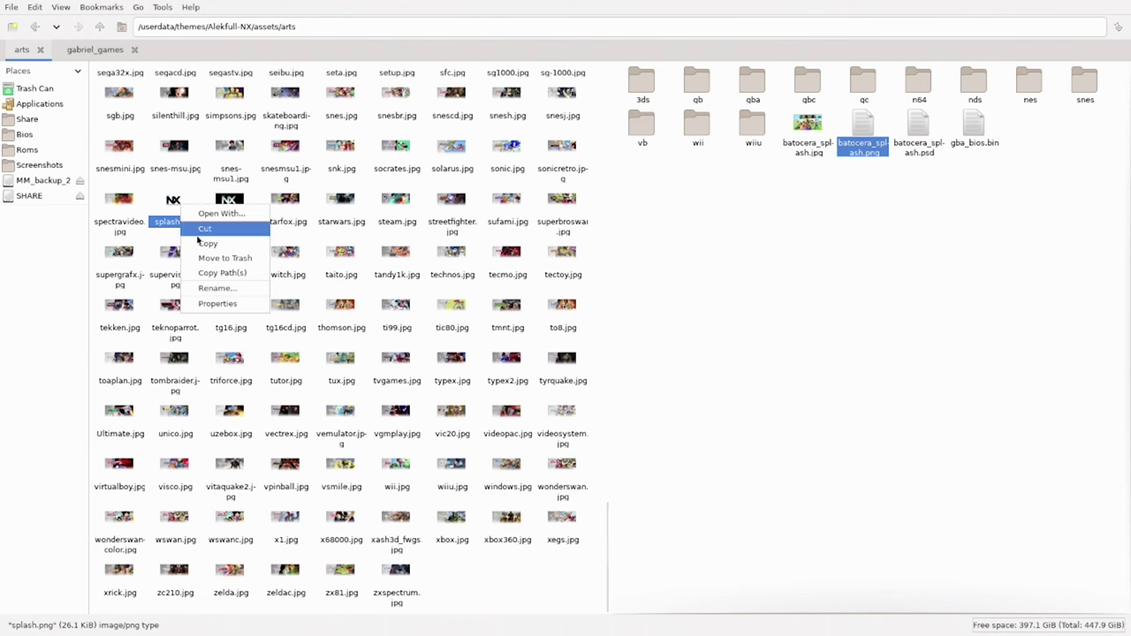
{"action": "left_click", "coordinate": [212, 288]}
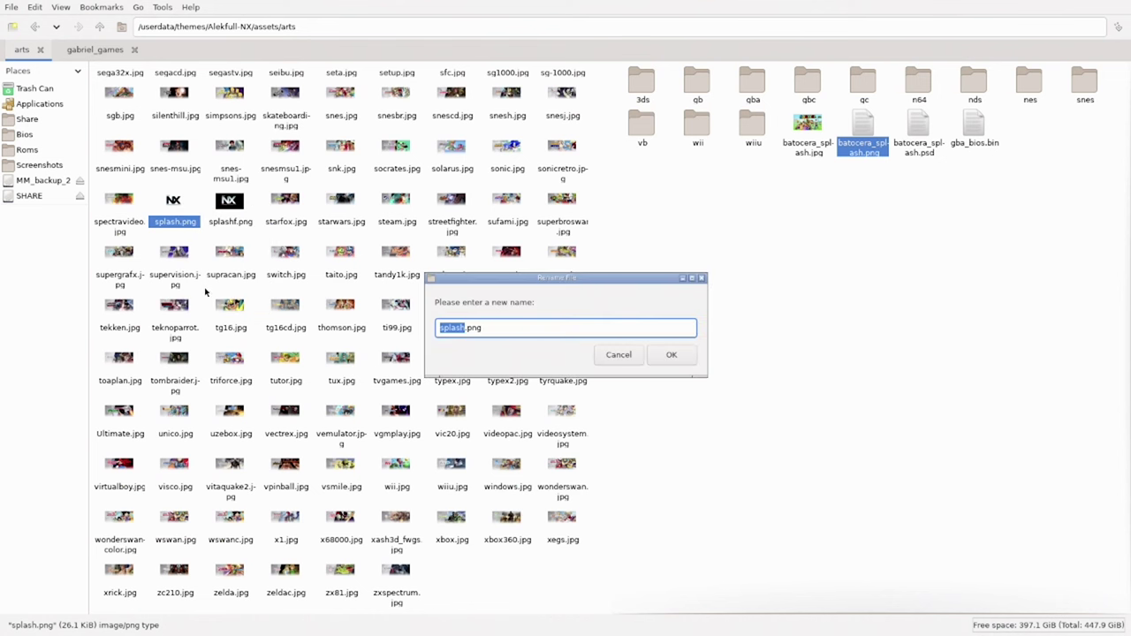
{"action": "key", "text": "End"}
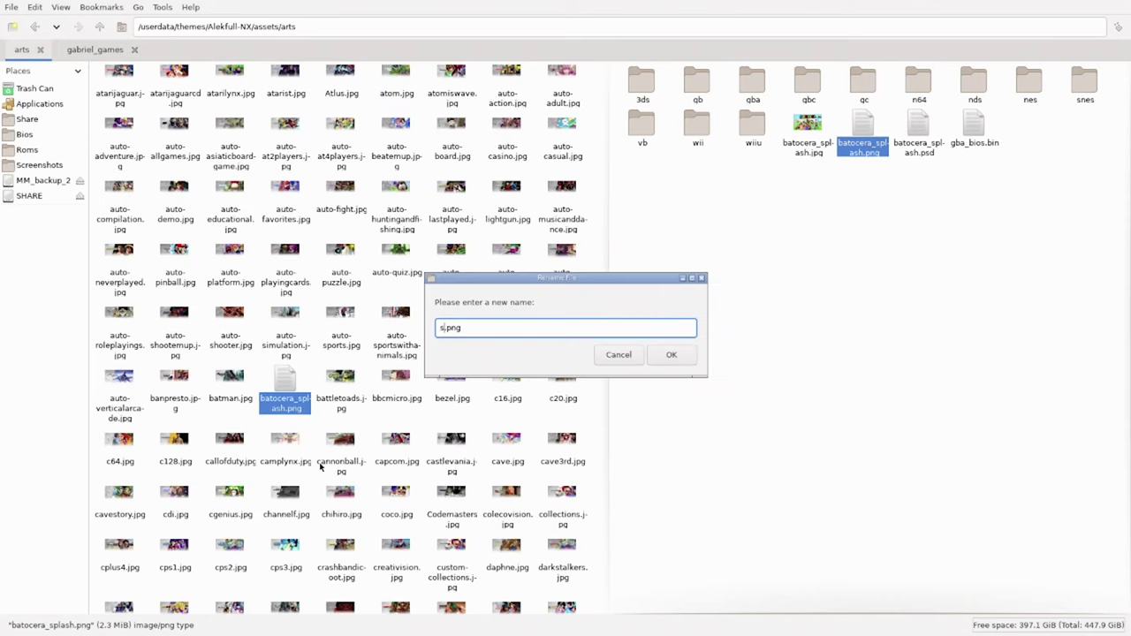
Rename batocera_splash.png in the theme's arts folder as splash.png.
{"action": "type", "text": "plah"}
{"action": "left_click", "coordinate": [670, 354]}
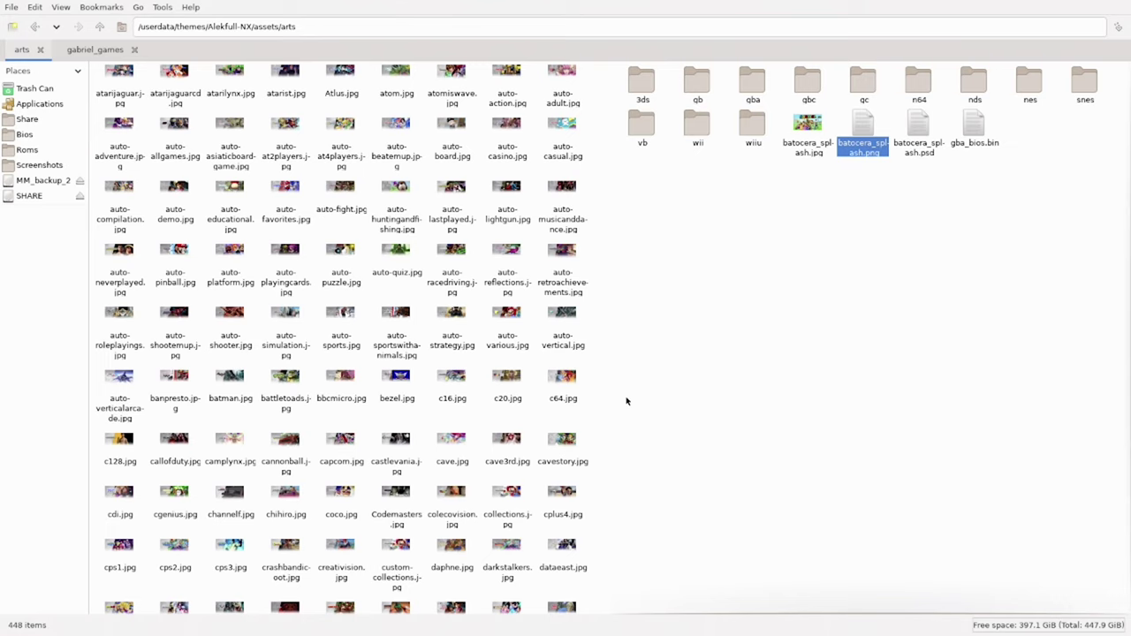
Return to EmulationStation and open its Quit options.
{"action": "key", "text": "Down"}
{"action": "key", "text": "Down"}
{"action": "key", "text": "Down"}
{"action": "key", "text": "Down"}
{"action": "key", "text": "Down"}
{"action": "key", "text": "Down"}
{"action": "key", "text": "Down"}
{"action": "key", "text": "Down"}
{"action": "key", "text": "Down"}
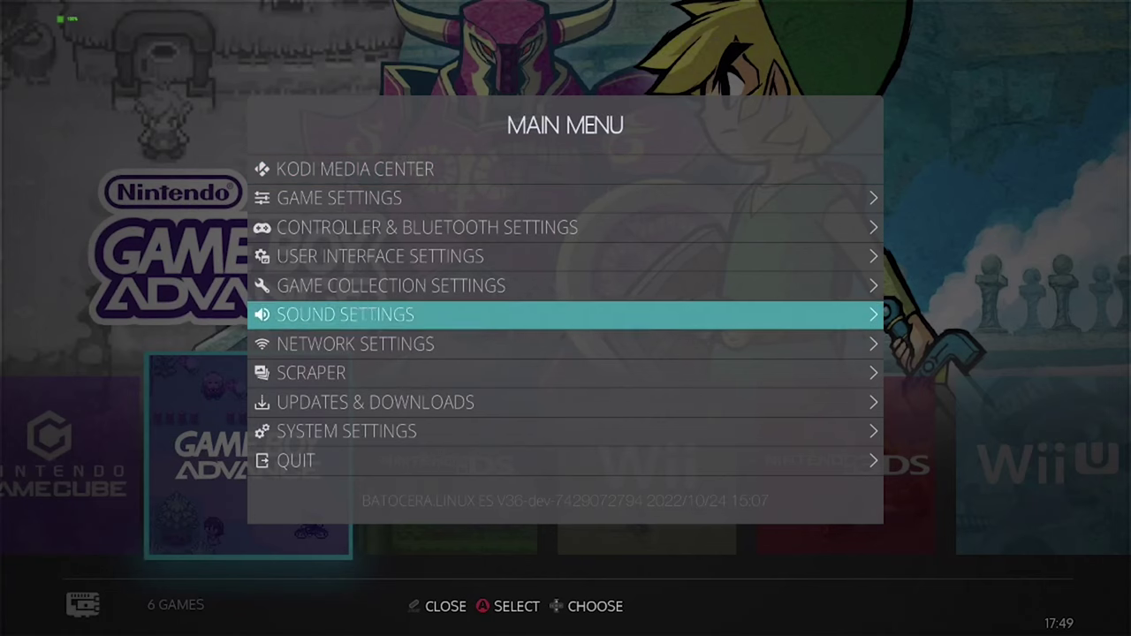
{"action": "key", "text": "Return"}
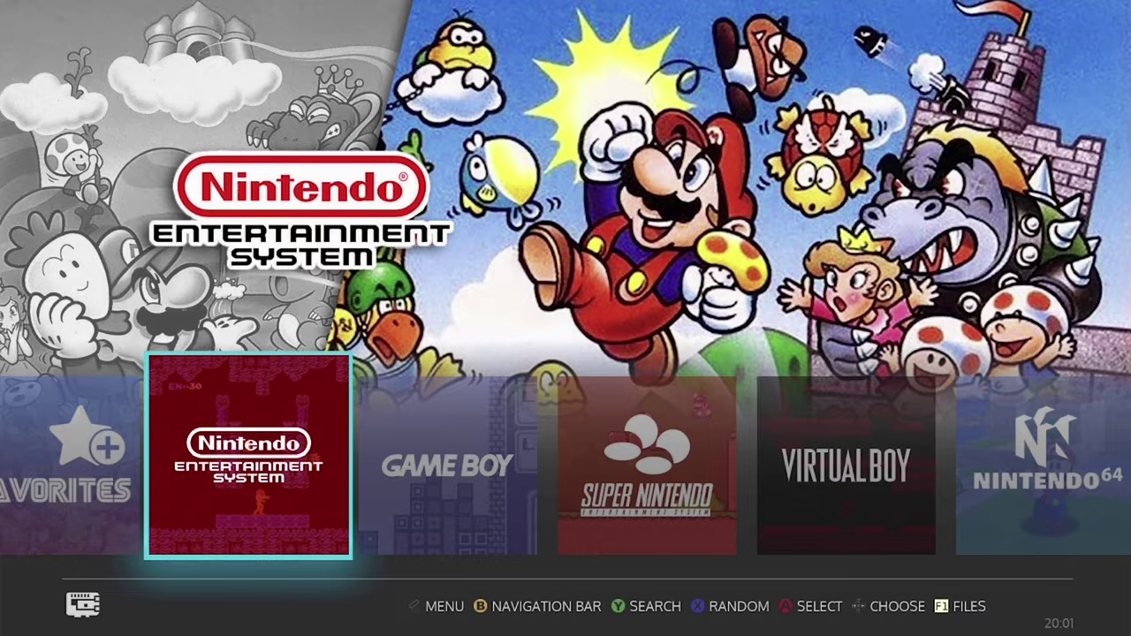
Browse the game systems from Nintendo Entertainment System past Super Nintendo to Nintendo 64.
{"action": "key", "text": "Right"}
{"action": "key", "text": "Right"}
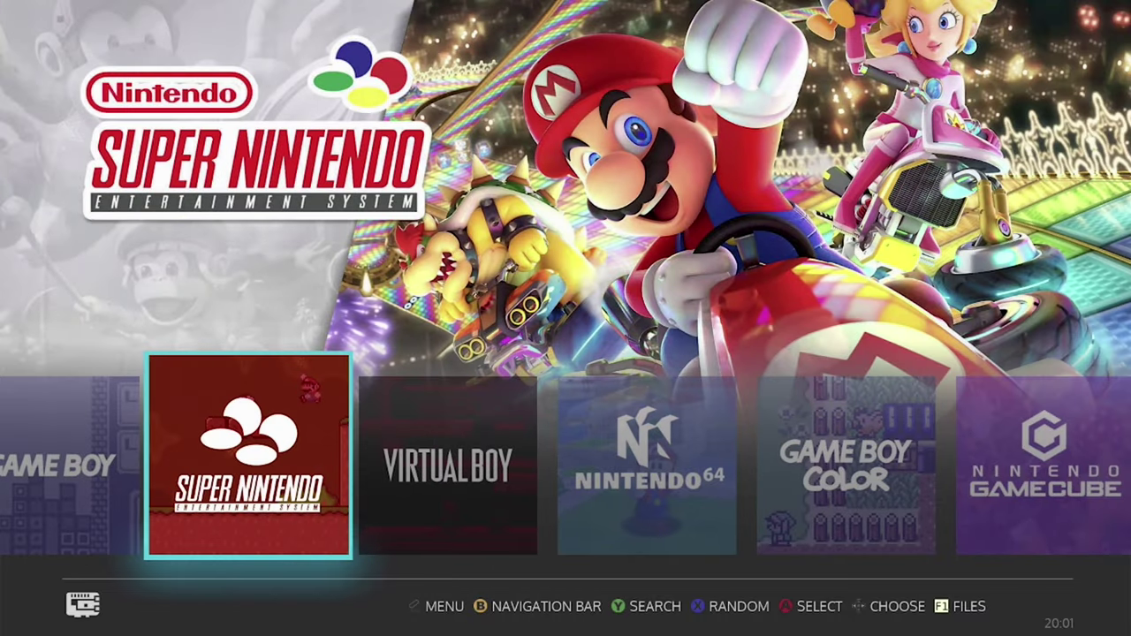
{"action": "key", "text": "Right"}
{"action": "key", "text": "Right"}
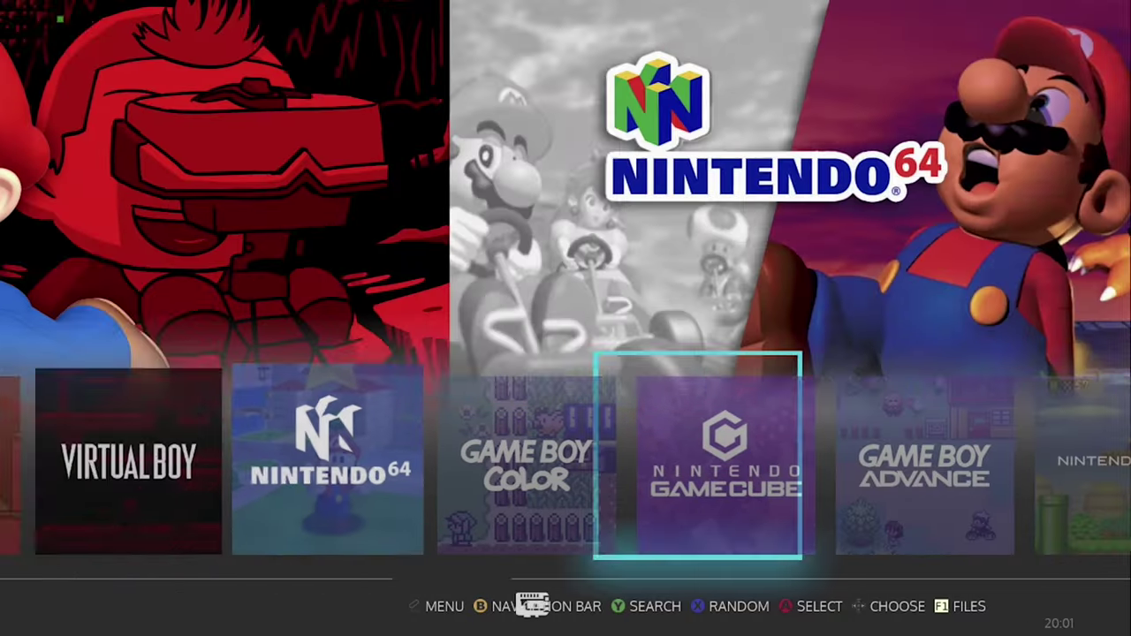